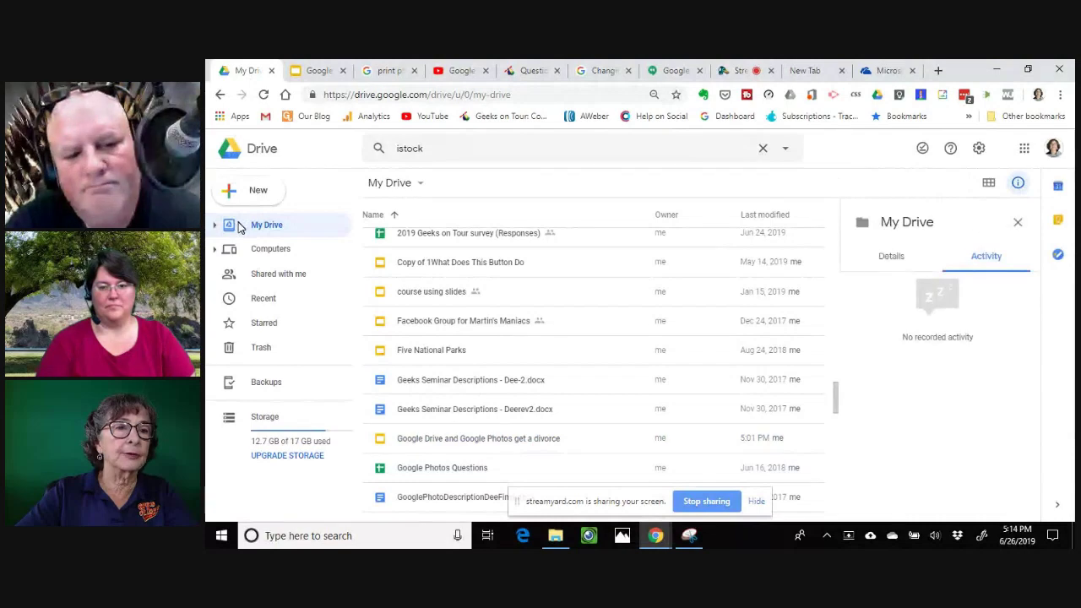
Expand the My Drive folder tree and open the Google Photos folder that carries the owner's name
click(216, 227)
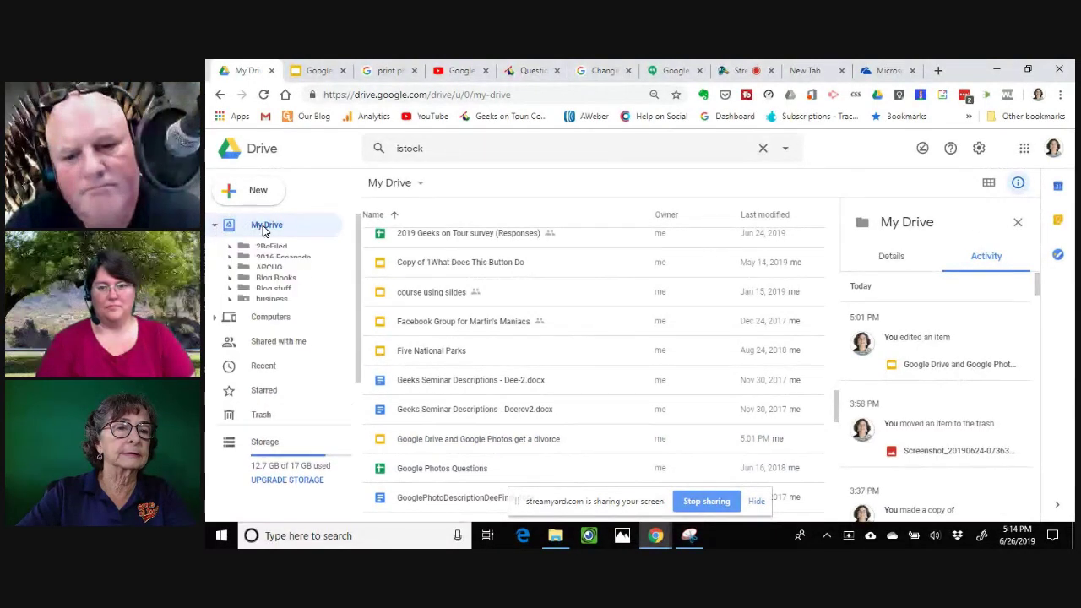
scroll(292, 304, down, 3)
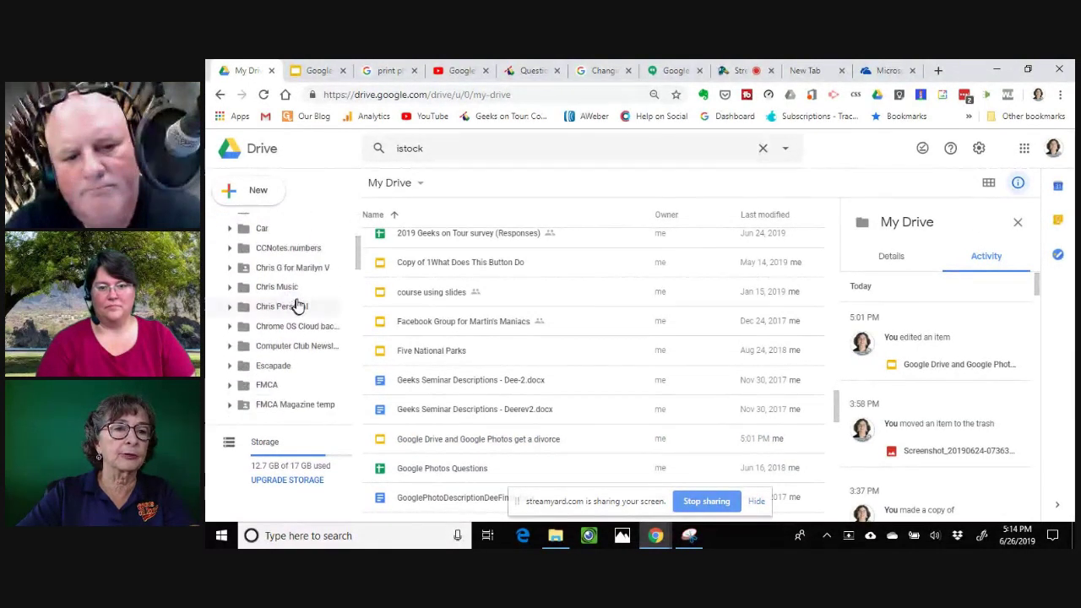
scroll(294, 325, down, 3)
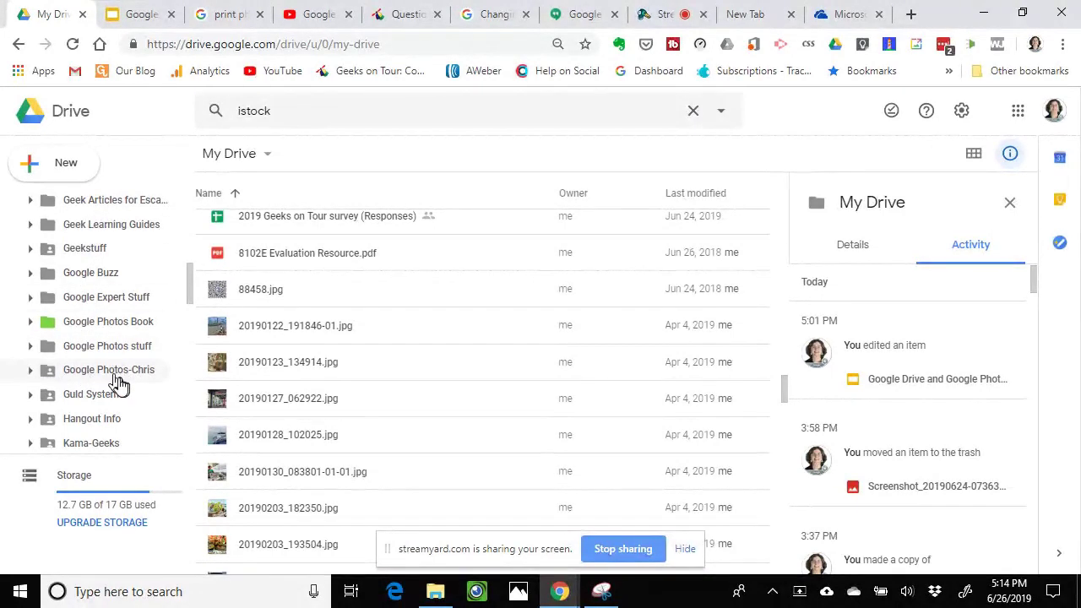
click(77, 377)
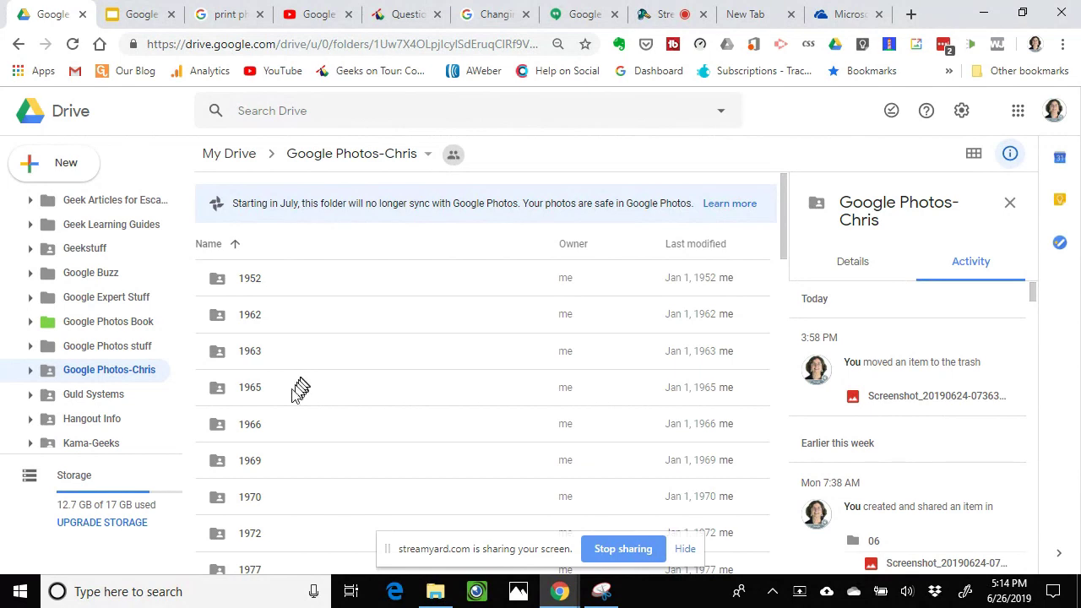
Open the 2002 folder among the year folders and go into its 07 month subfolder
scroll(295, 408, down, 5)
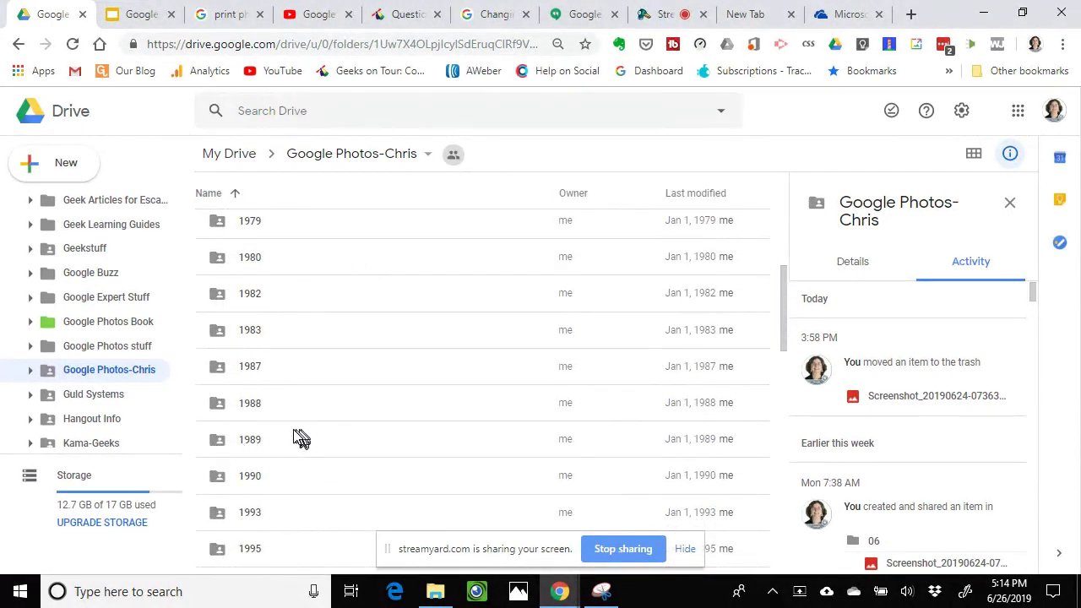
scroll(300, 440, down, 4)
double_click(221, 432)
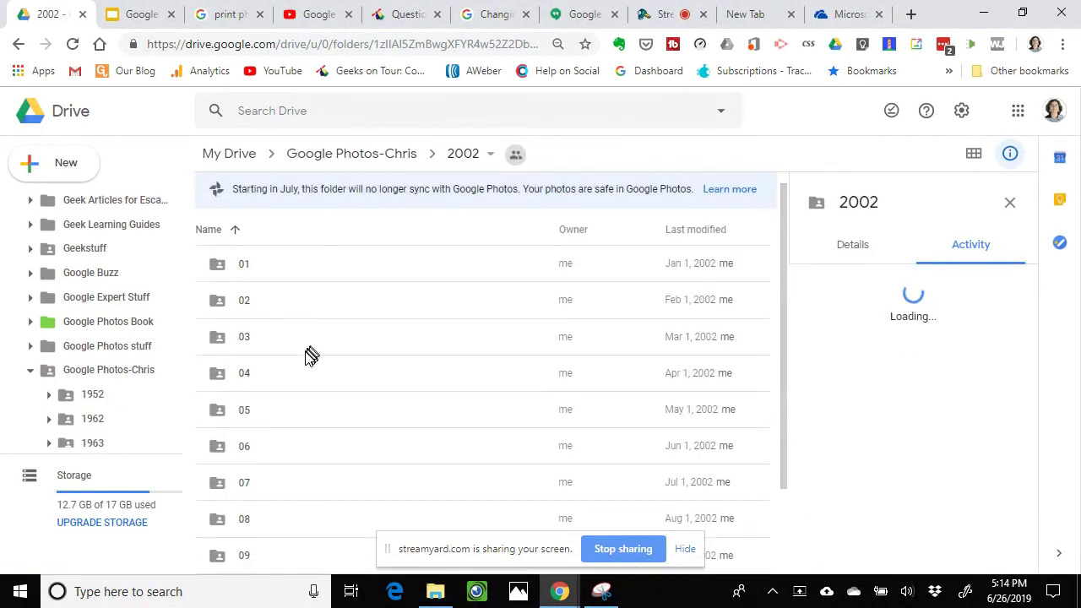
scroll(309, 355, down, 2)
double_click(219, 380)
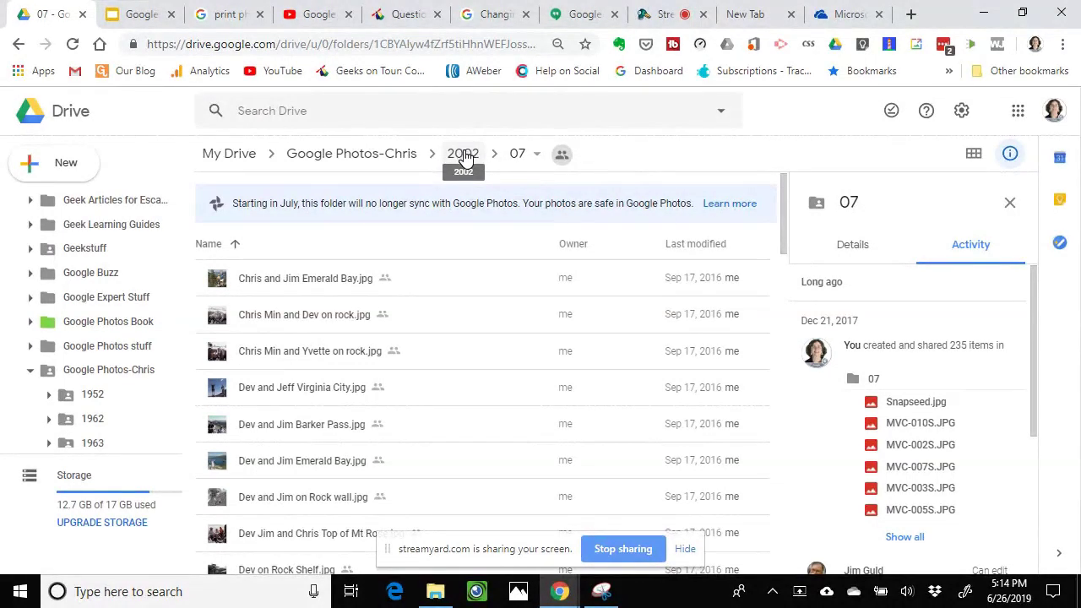
Look through the photo files in the 2002/07 folder, examining how they are named and listed
scroll(328, 381, down, 3)
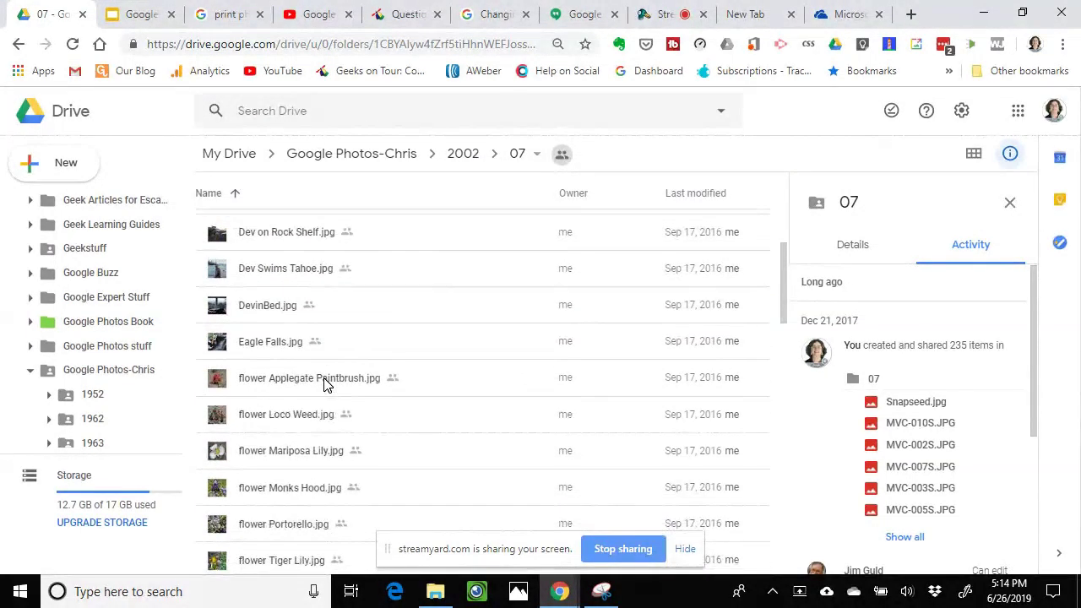
scroll(327, 384, down, 10)
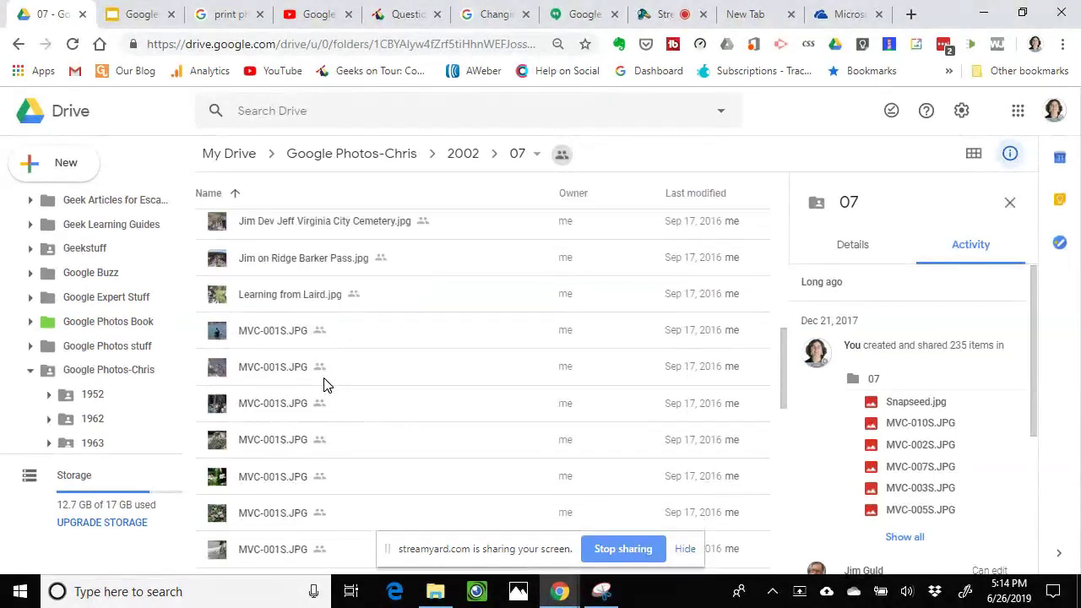
scroll(327, 385, up, 3)
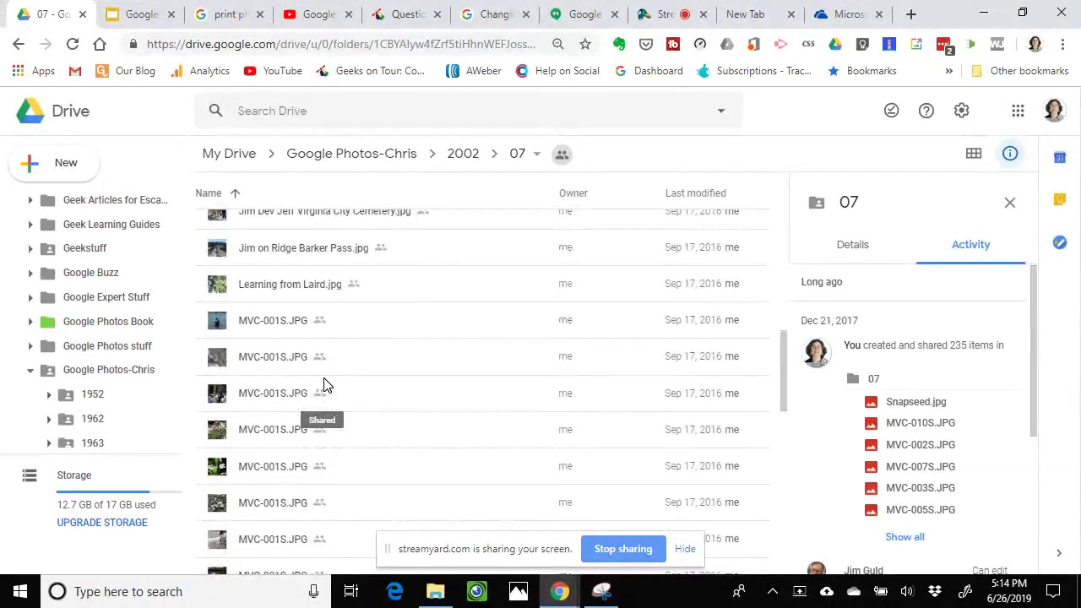
scroll(327, 384, down, 5)
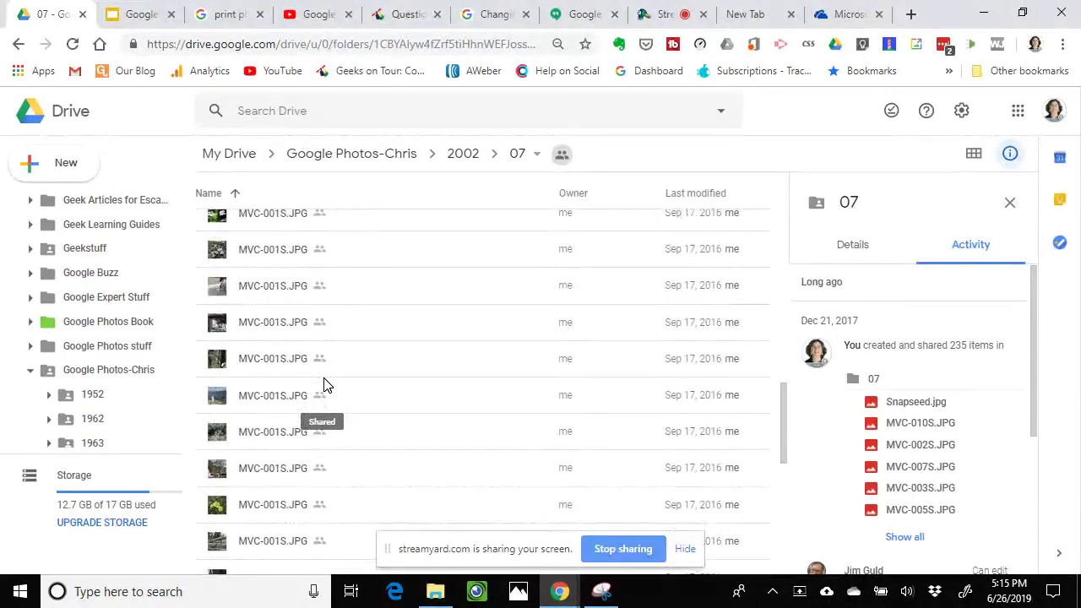
scroll(291, 376, down, 3)
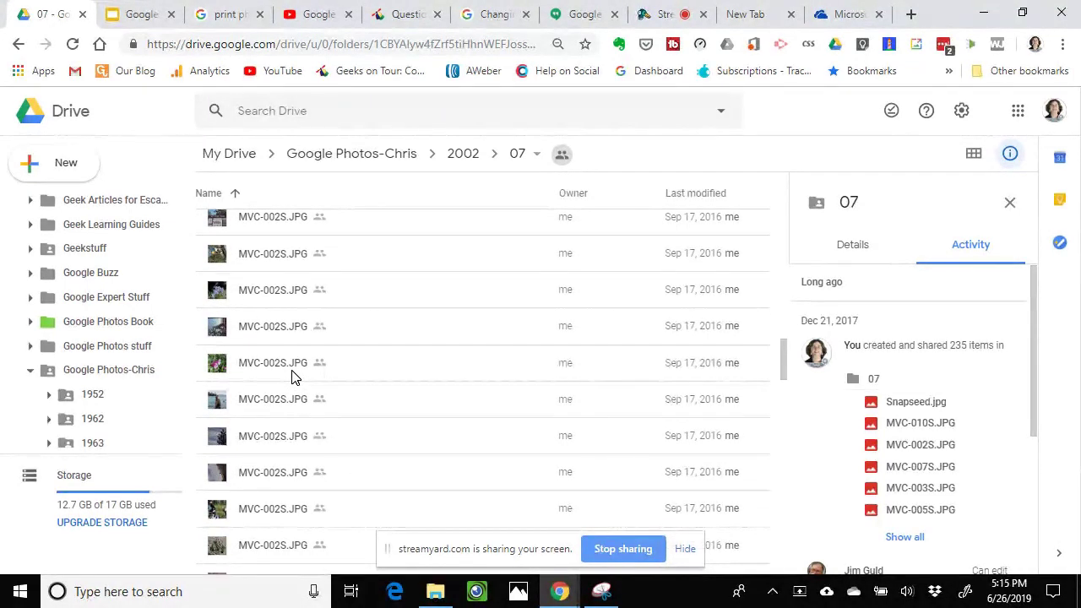
scroll(287, 387, down, 3)
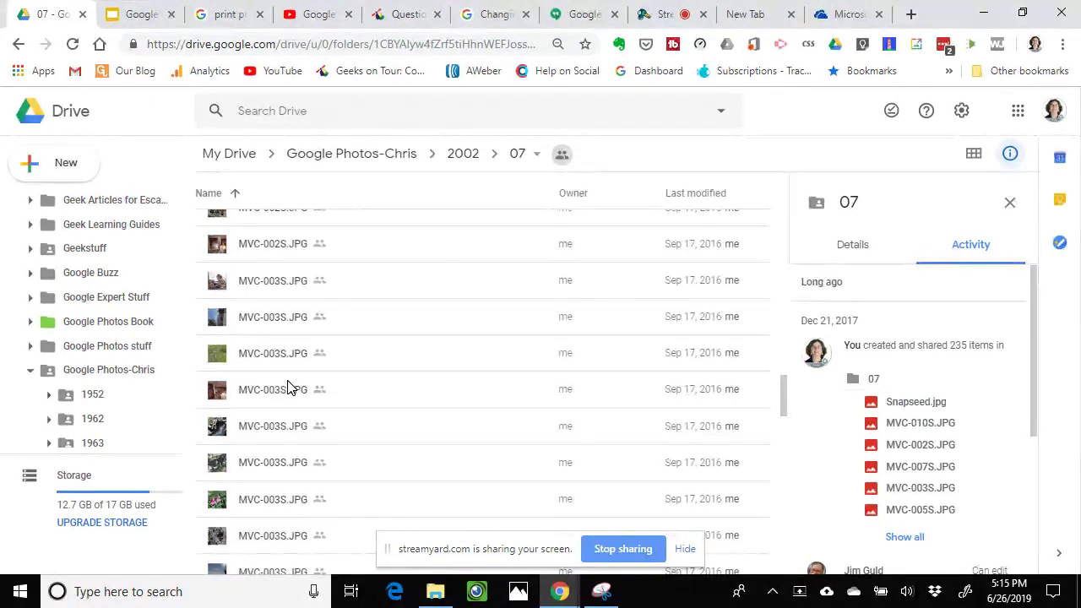
scroll(287, 387, up, 2)
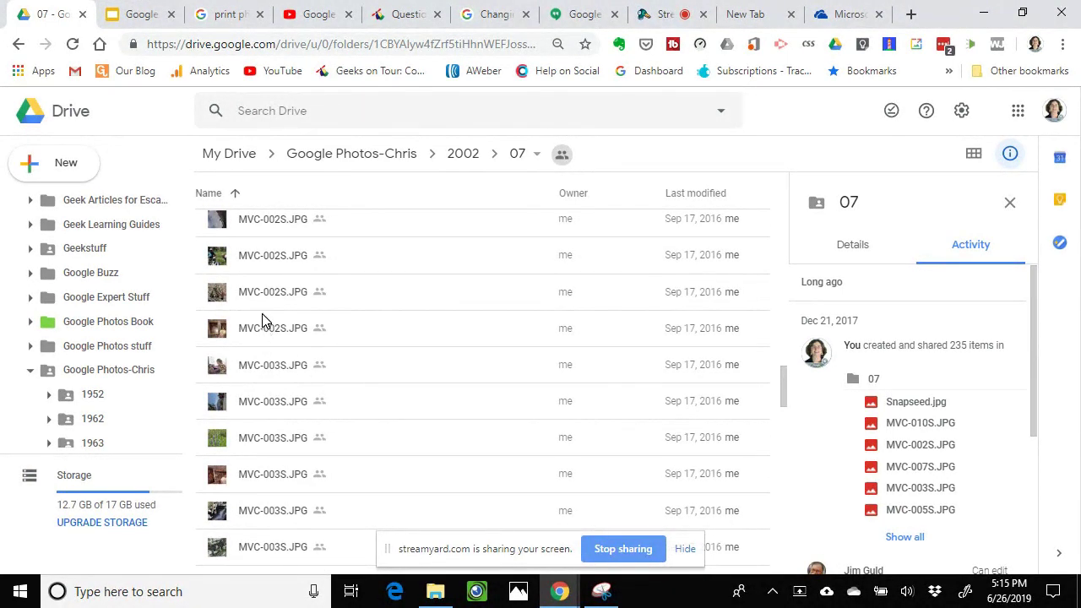
scroll(273, 340, down, 10)
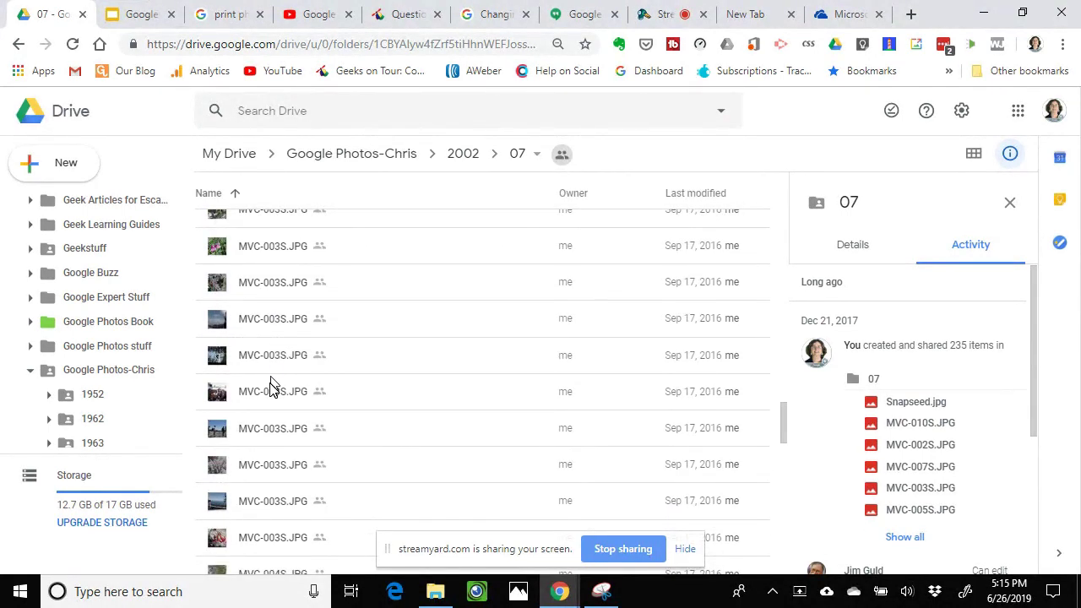
scroll(270, 385, down, 5)
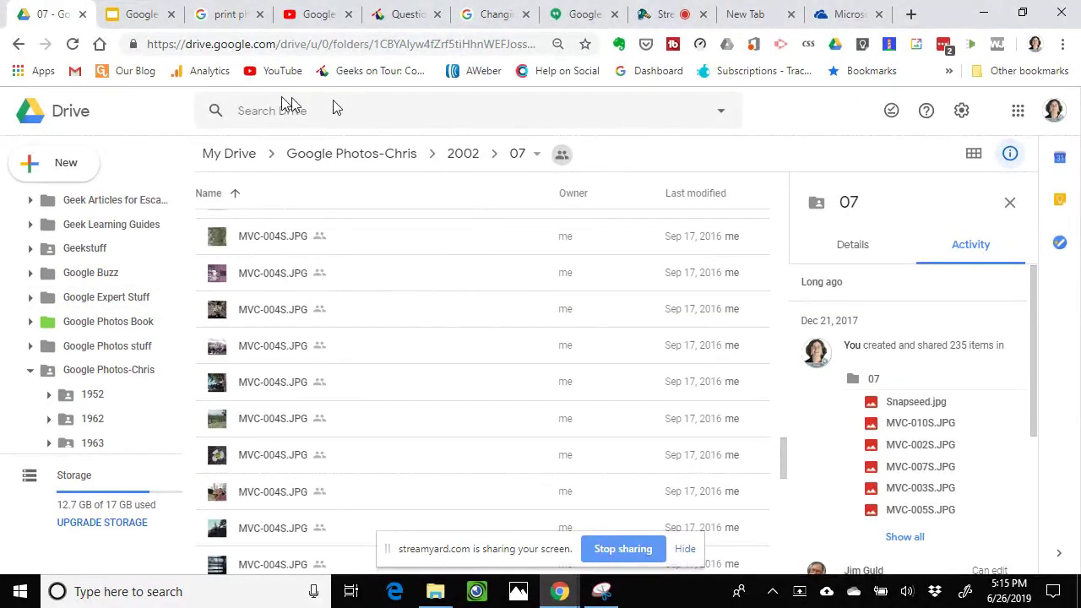
Open Google Photos at photos.google.com in a new browser tab and view the most recent photos
click(911, 14)
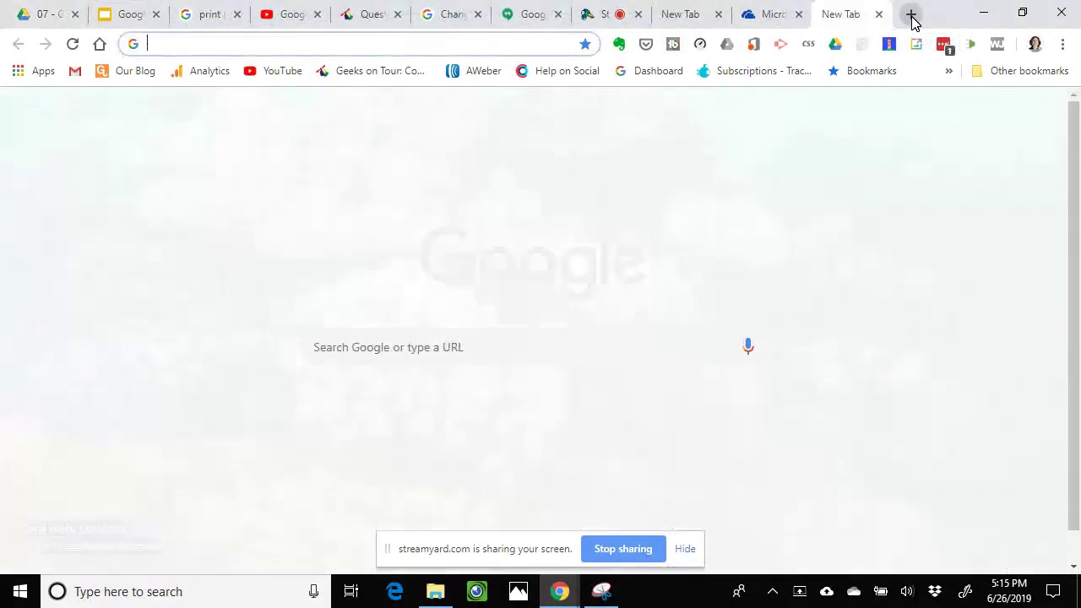
text(photos.google.com)
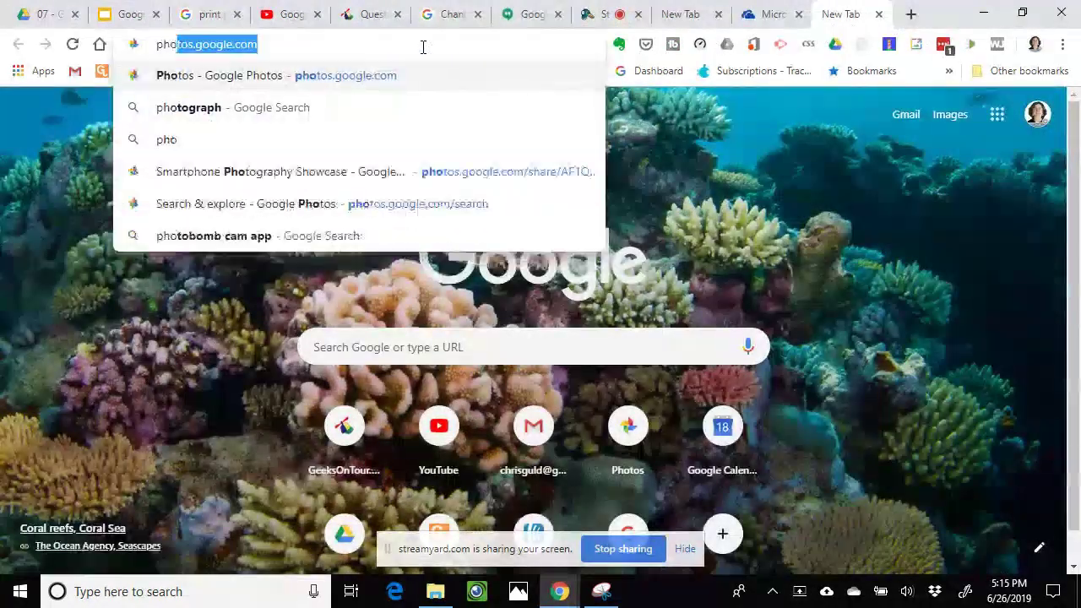
key(Return)
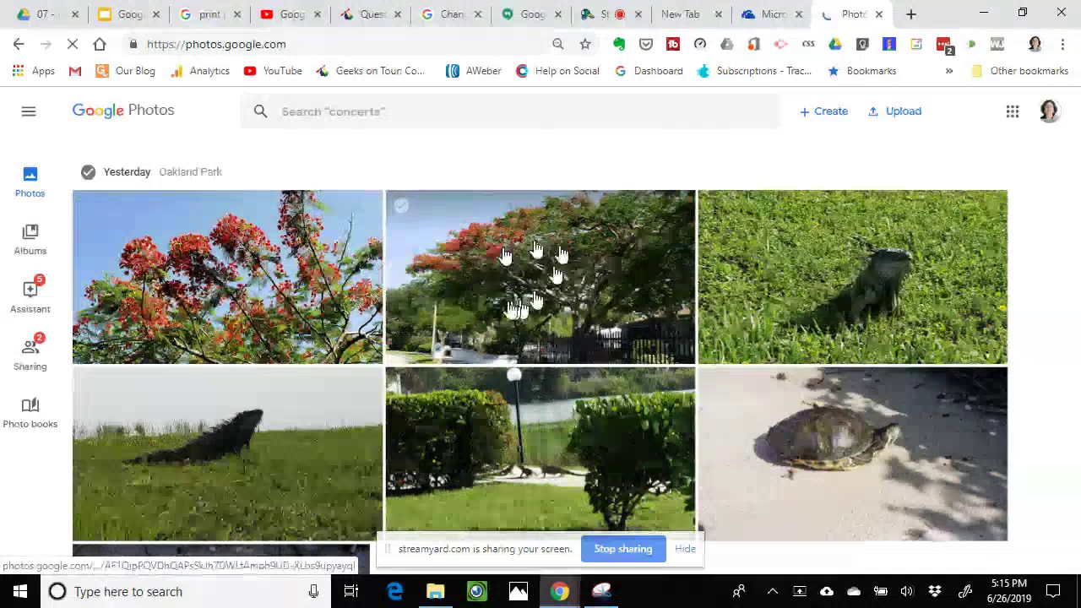
scroll(477, 288, down, 1)
scroll(477, 253, down, 3)
Search the photo library for "beer" and browse the matching photos
click(456, 120)
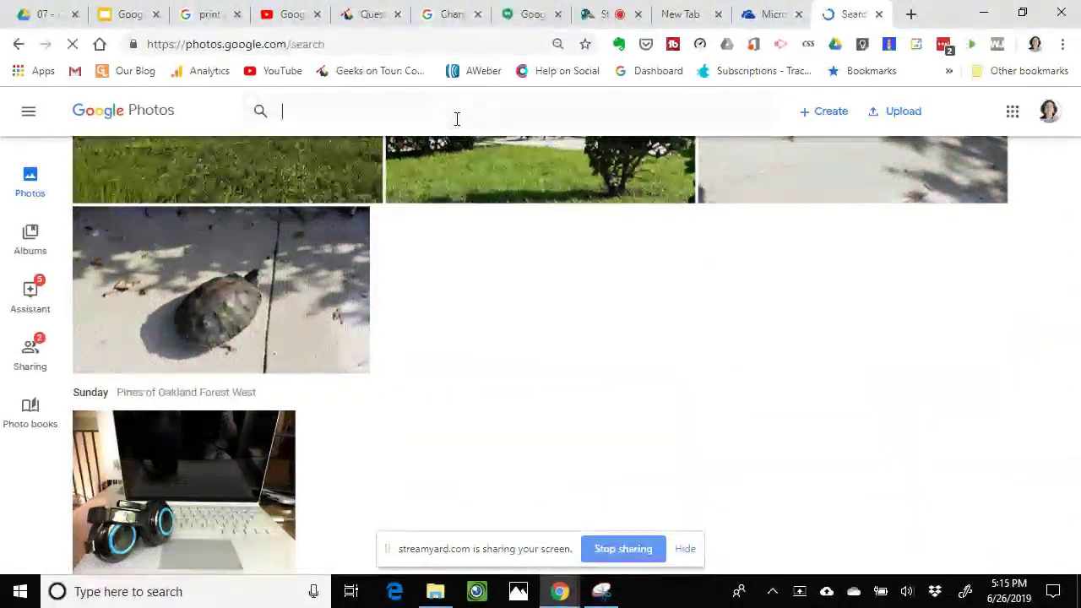
text(beer)
key(Return)
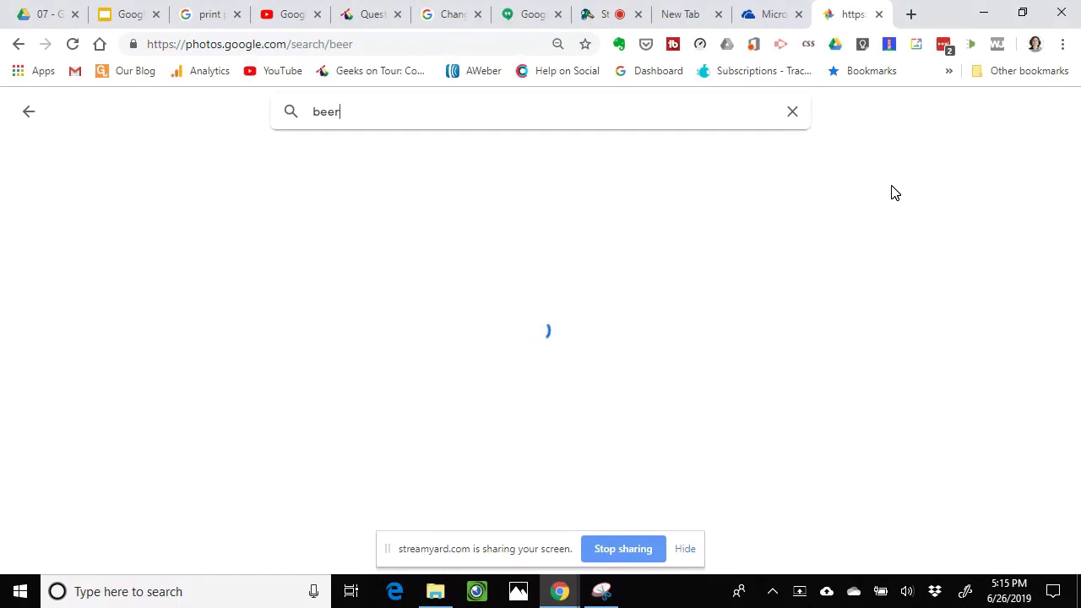
scroll(772, 366, down, 4)
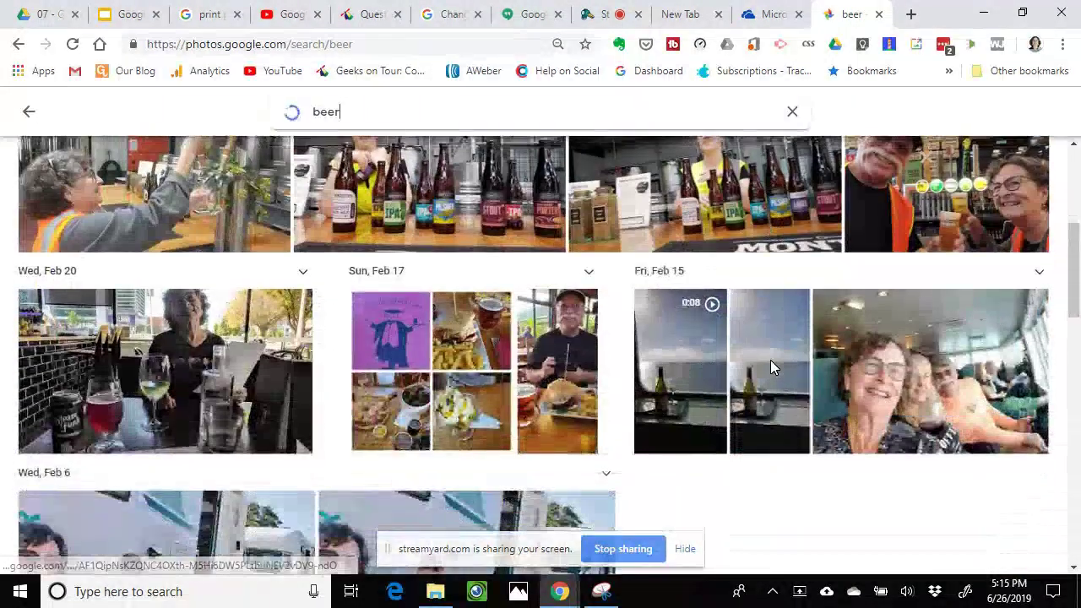
scroll(770, 363, down, 10)
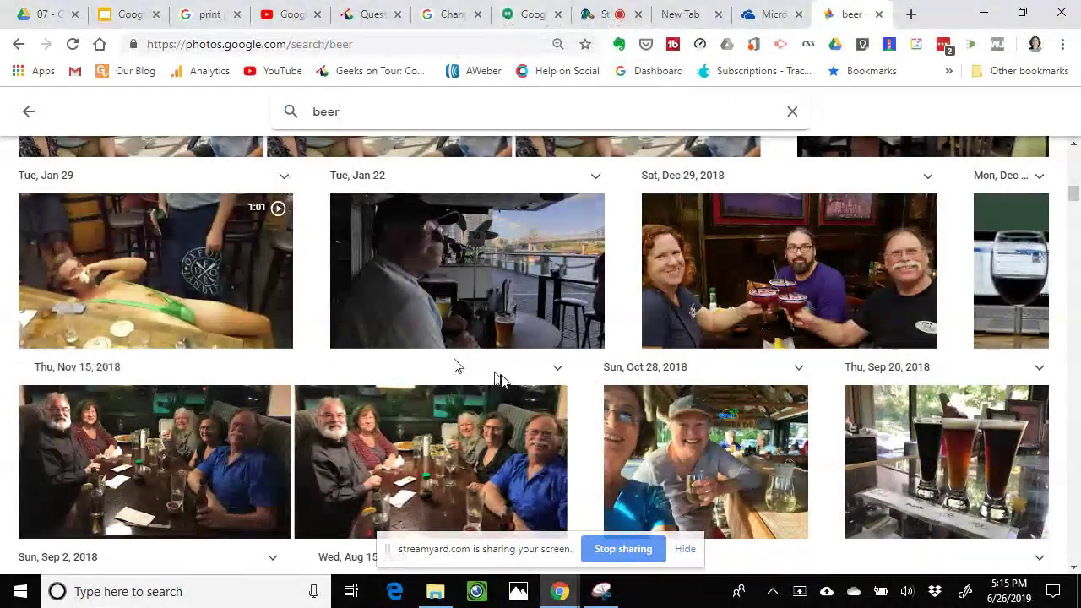
scroll(515, 373, down, 3)
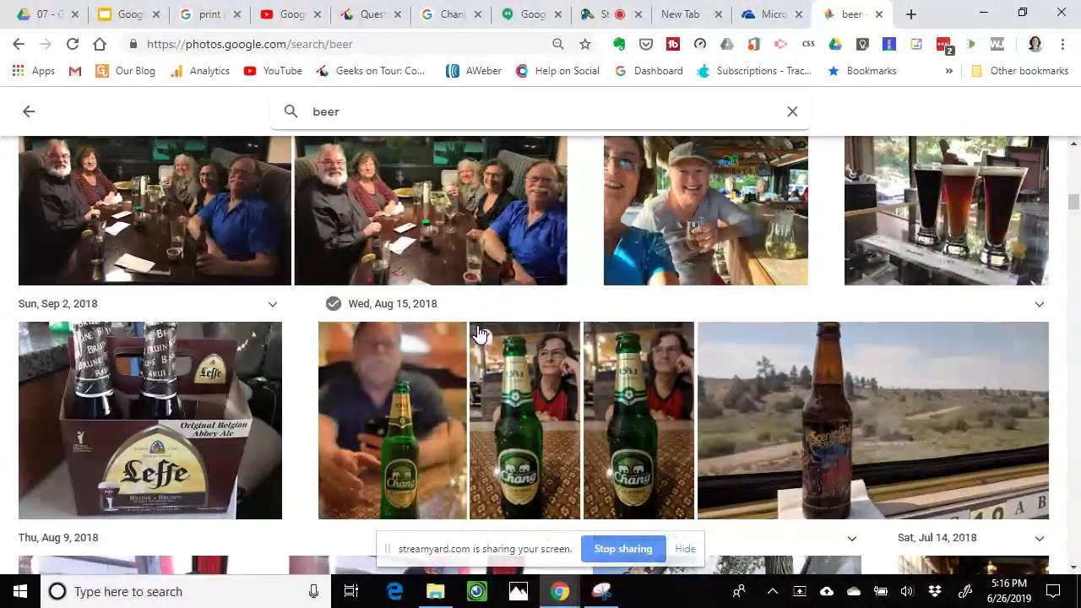
Switch back to Google Drive, review the "Create a Google Photos folder" option in the general settings, and close the settings
click(48, 15)
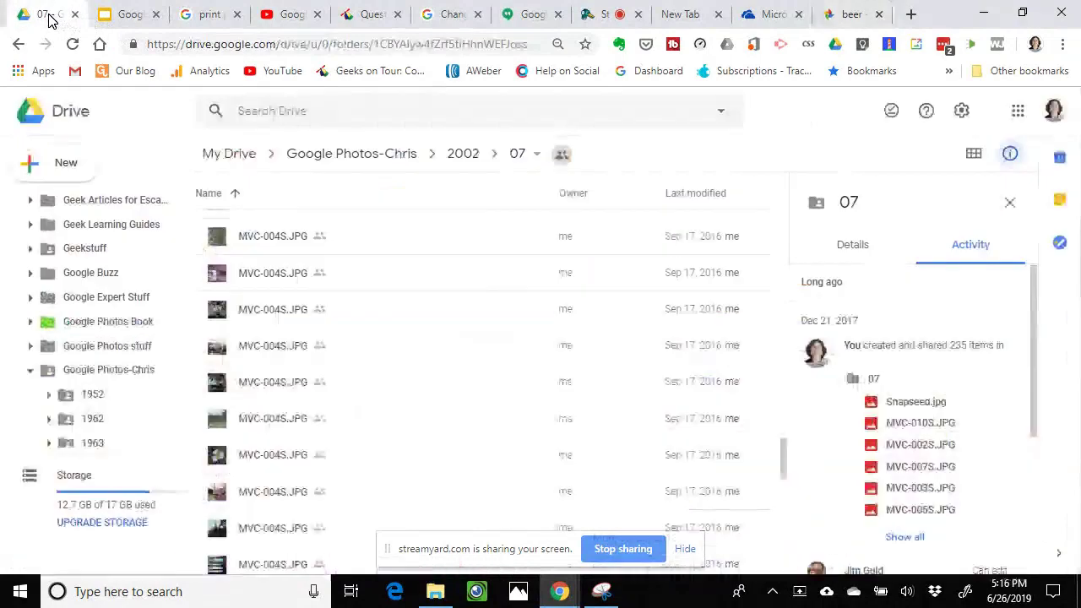
click(962, 114)
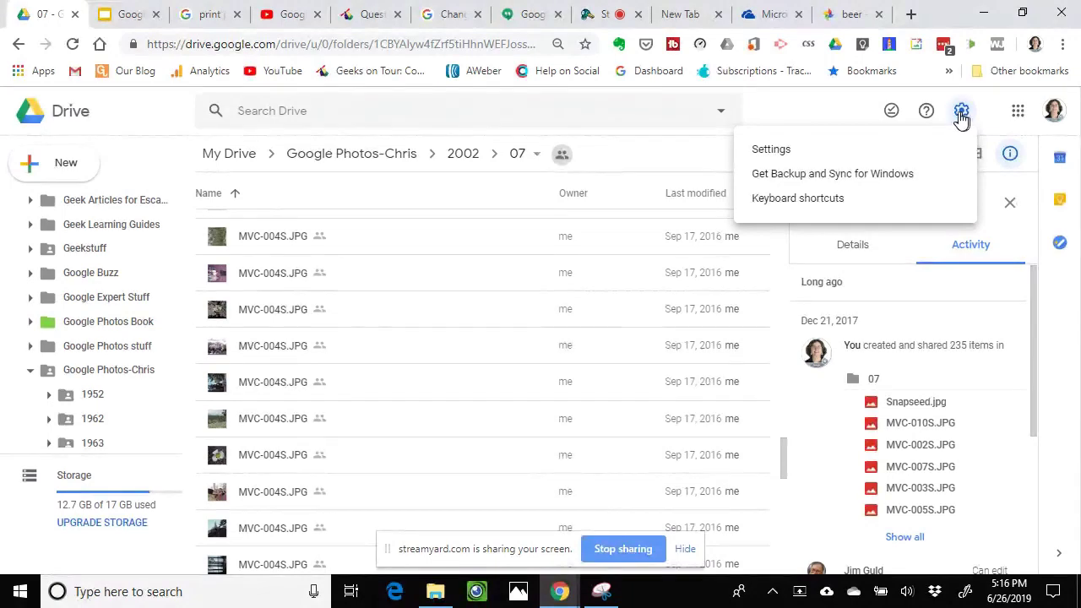
click(770, 152)
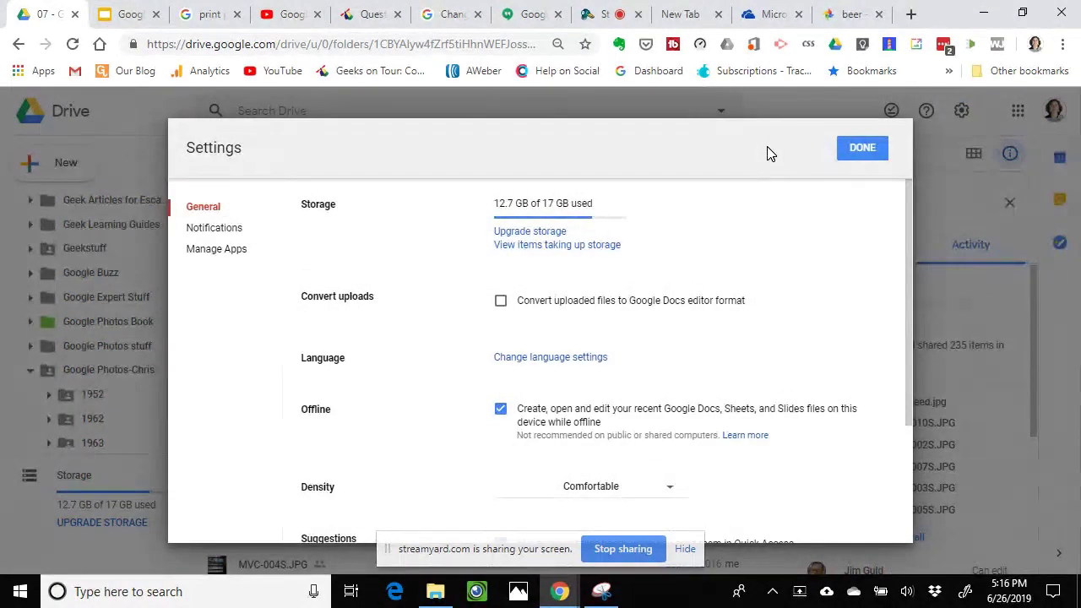
scroll(723, 362, down, 2)
scroll(723, 365, down, 1)
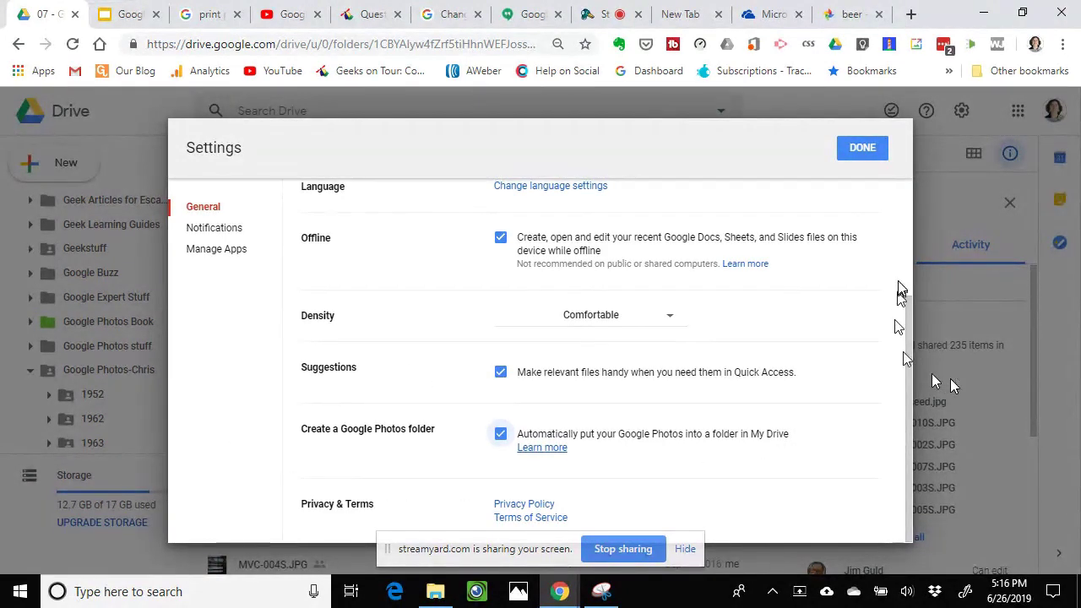
click(861, 152)
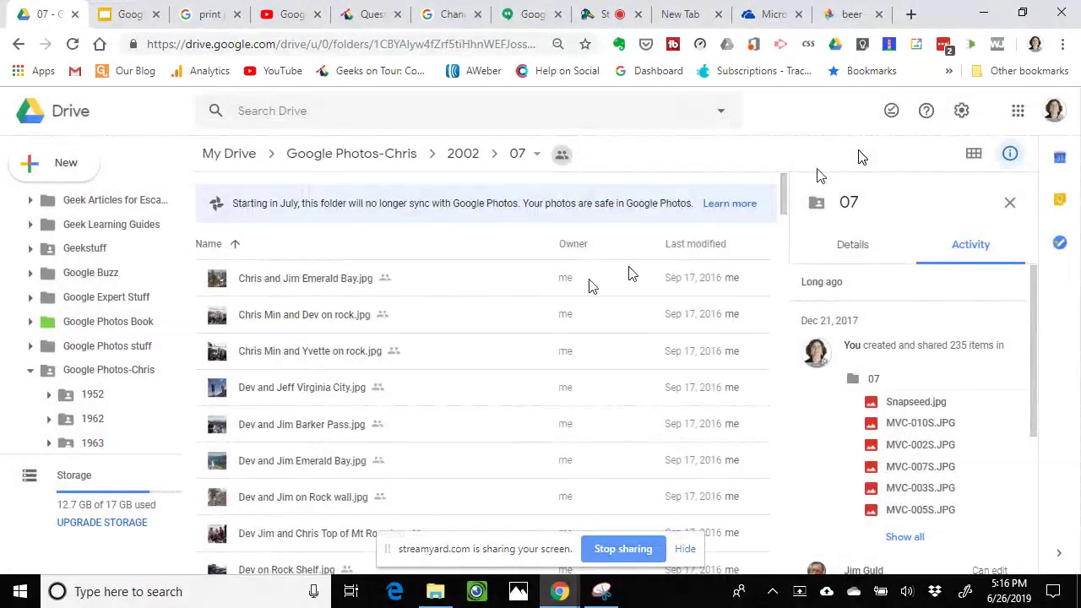
Return to the parent Google Photos folder and view its most recent year folders
click(355, 153)
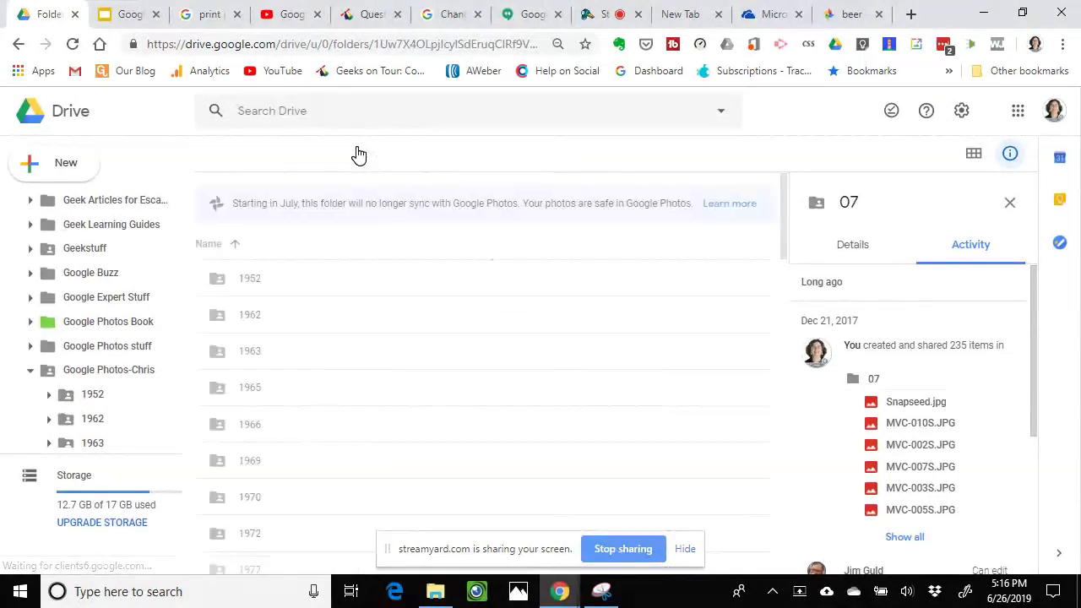
scroll(311, 433, down, 15)
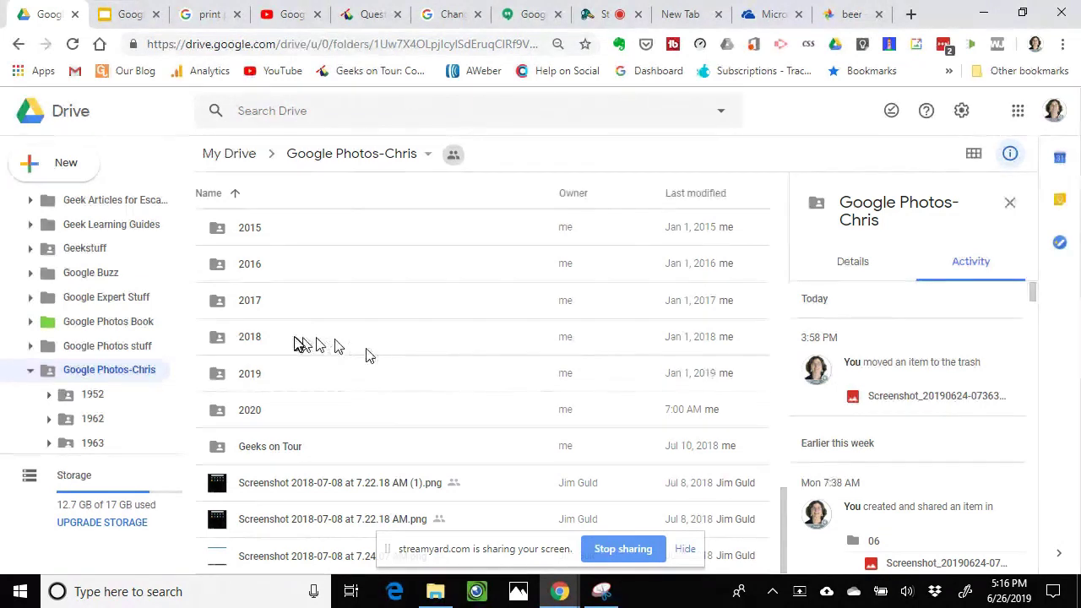
scroll(334, 337, up, 1)
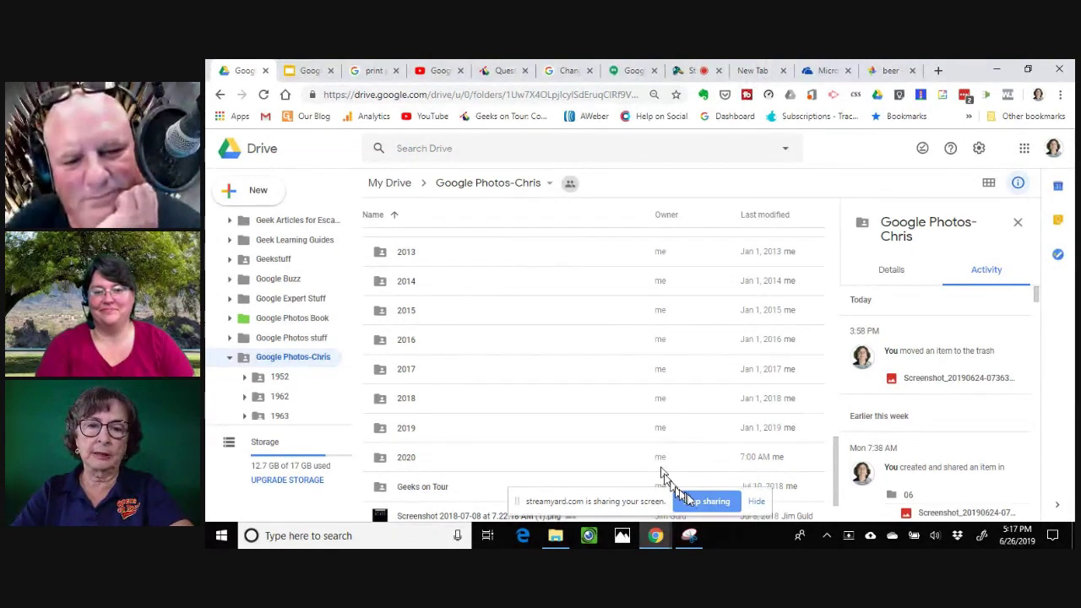
click(706, 501)
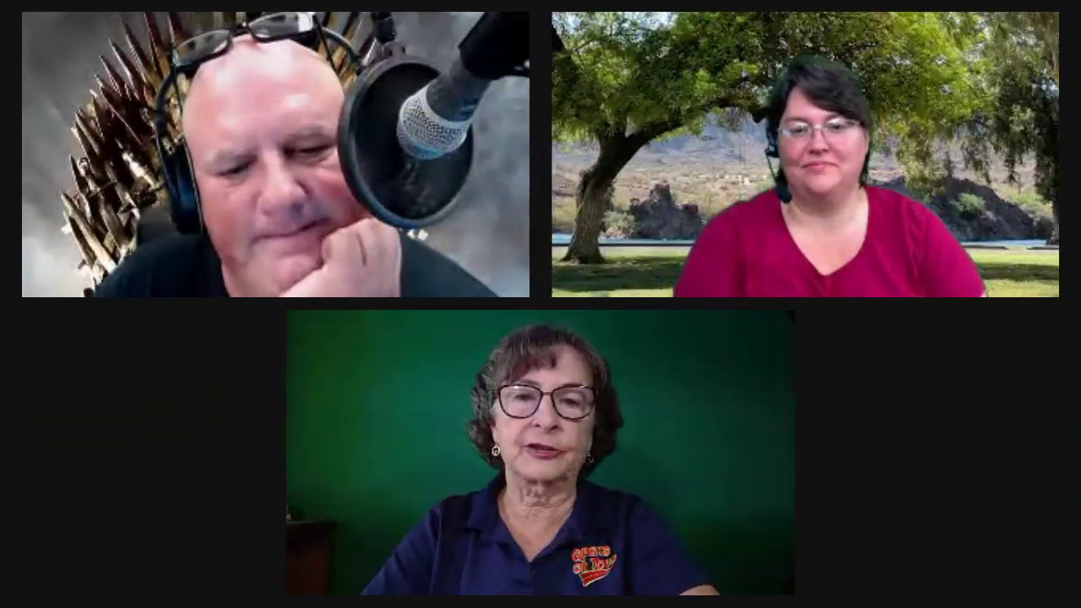
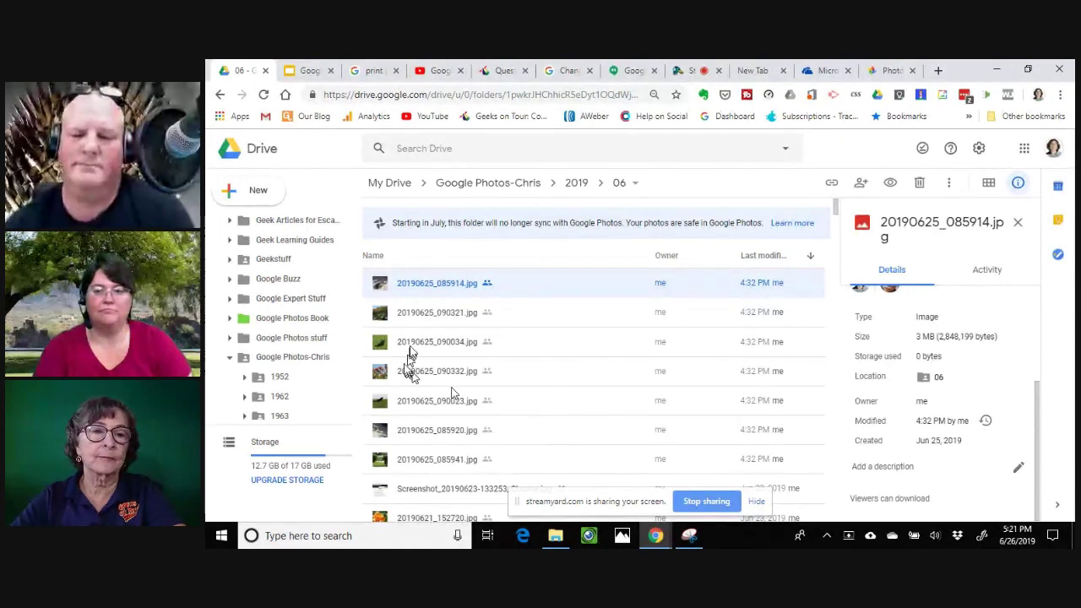
Select 20190625_090321.jpg in the 2019/06 folder to view its file details
click(382, 313)
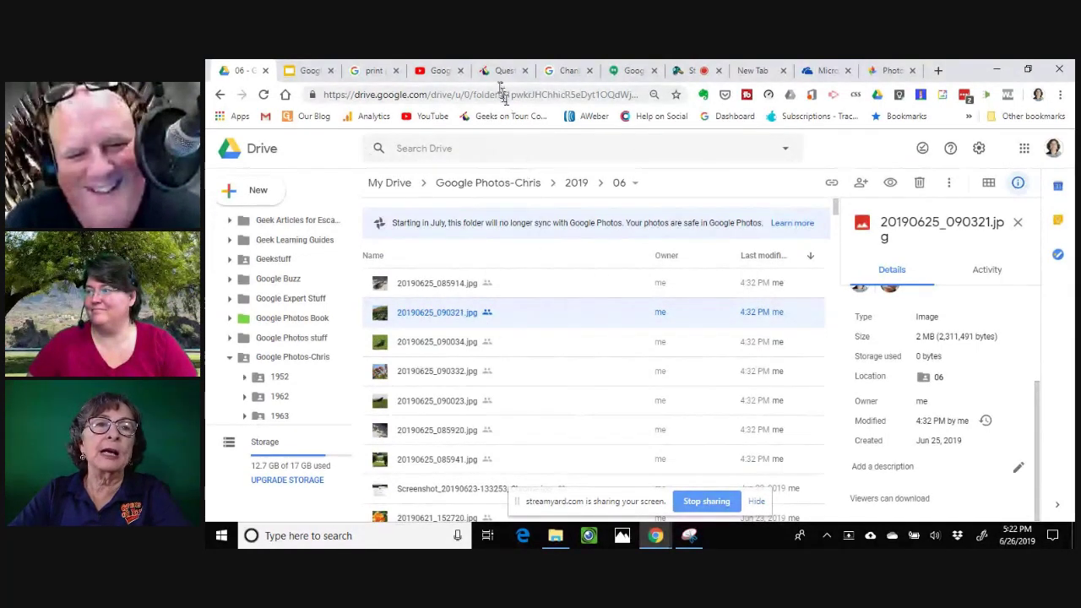
Switch to Google Photos, review the Google Drive sync option in its settings, and return to the photo library
click(892, 71)
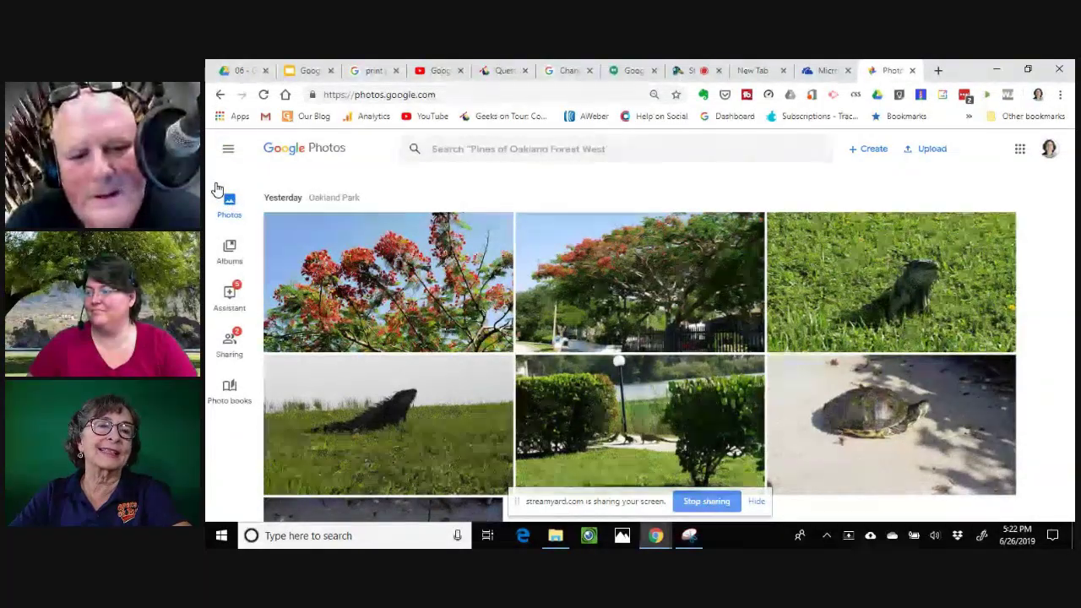
click(228, 149)
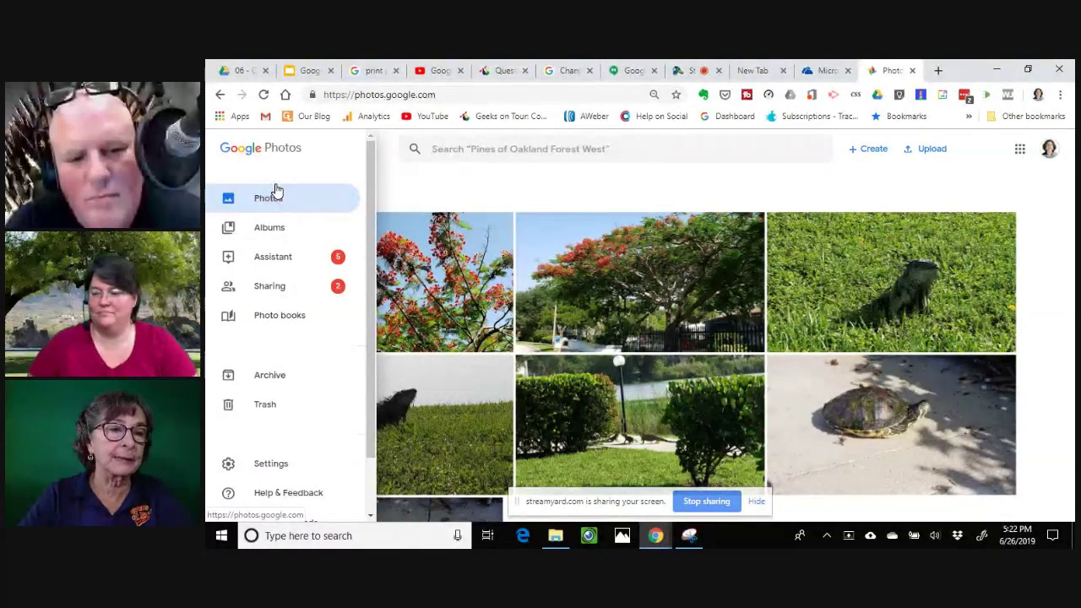
click(229, 466)
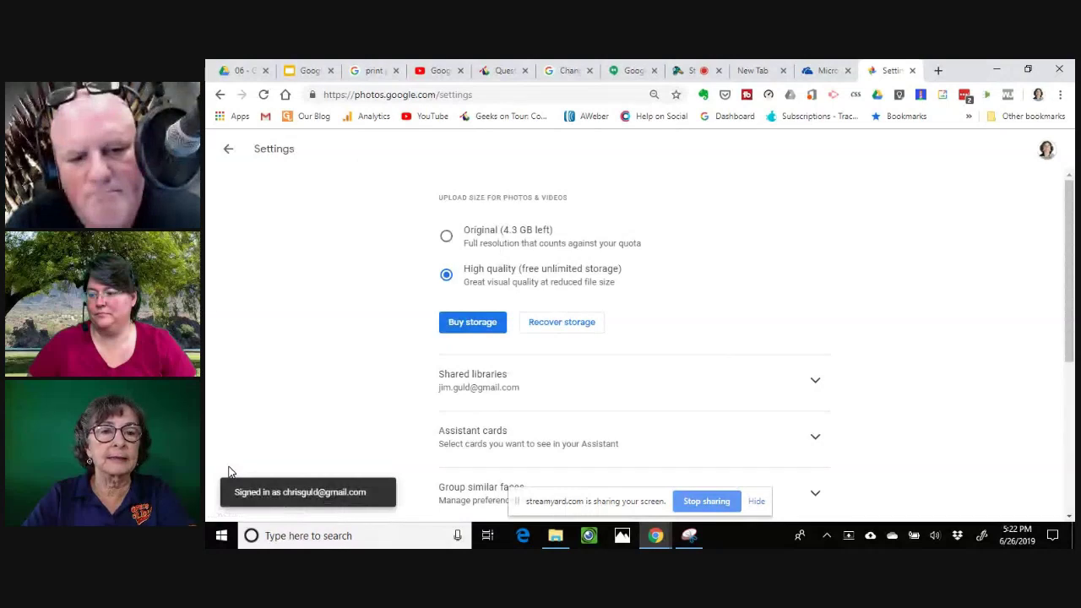
scroll(617, 353, down, 3)
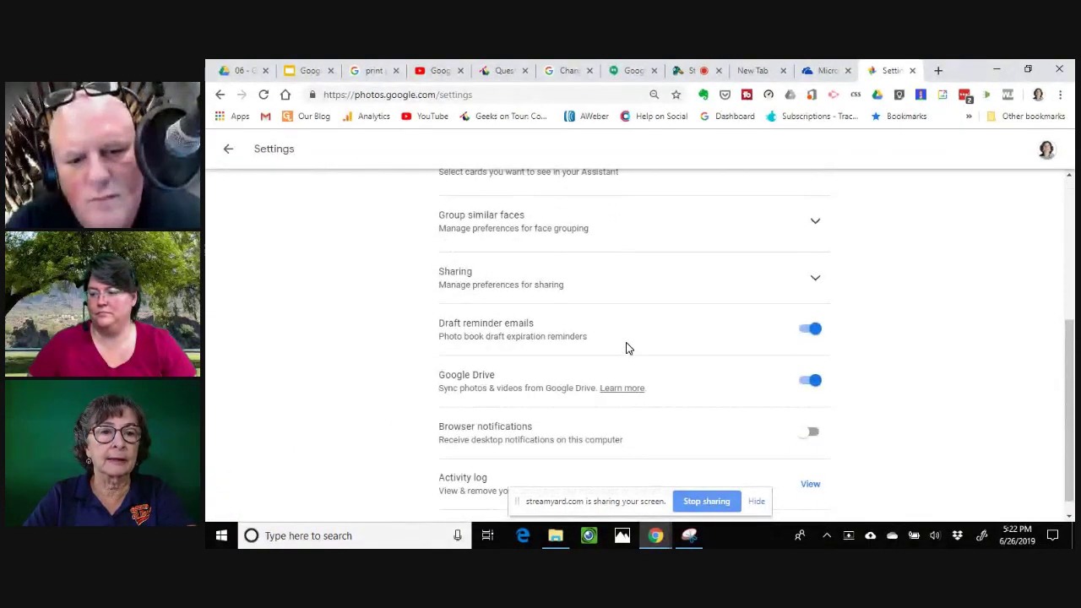
scroll(626, 347, down, 1)
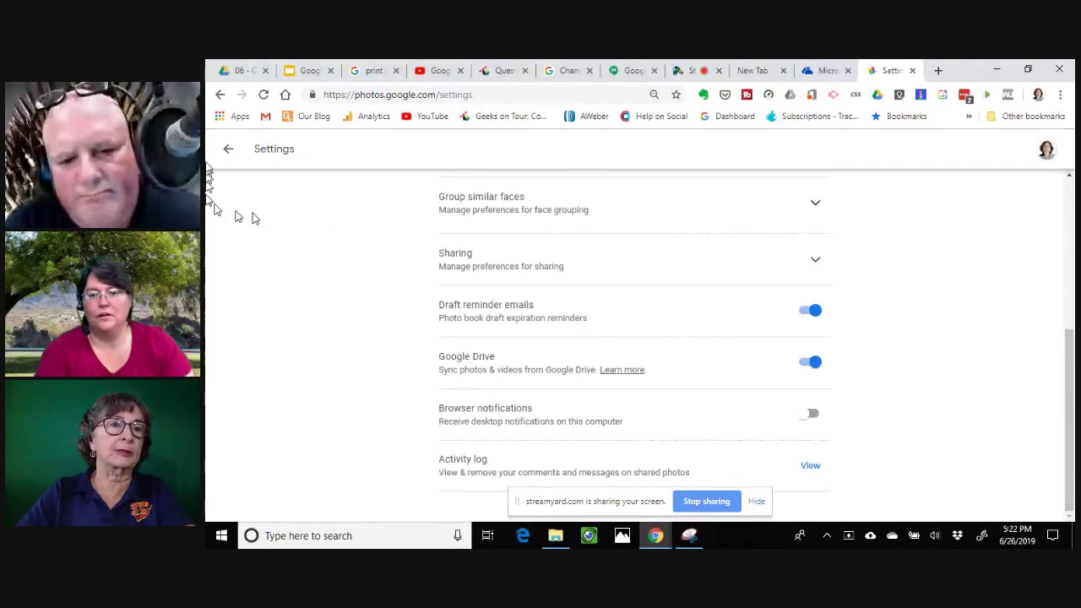
click(229, 152)
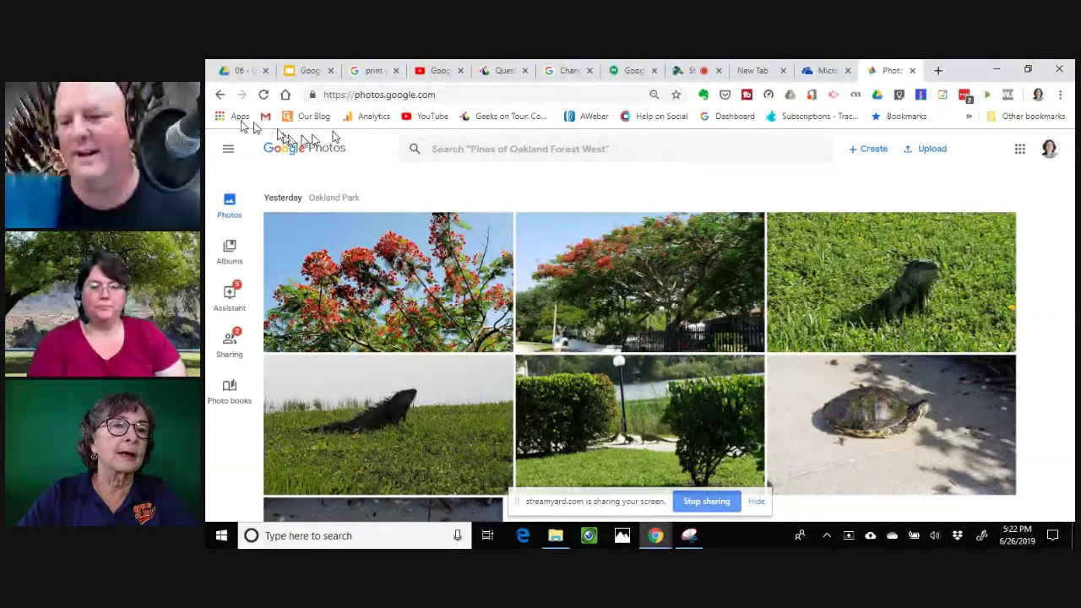
Reopen the Google Photos settings to check the option for syncing photos and videos from Google Drive, and return to the library
click(228, 151)
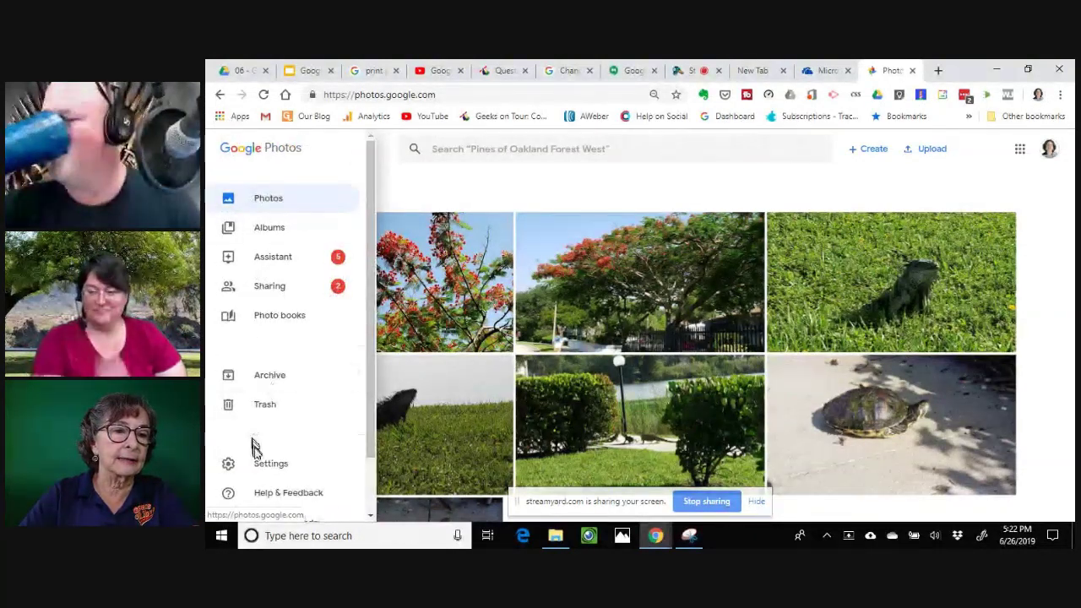
click(264, 463)
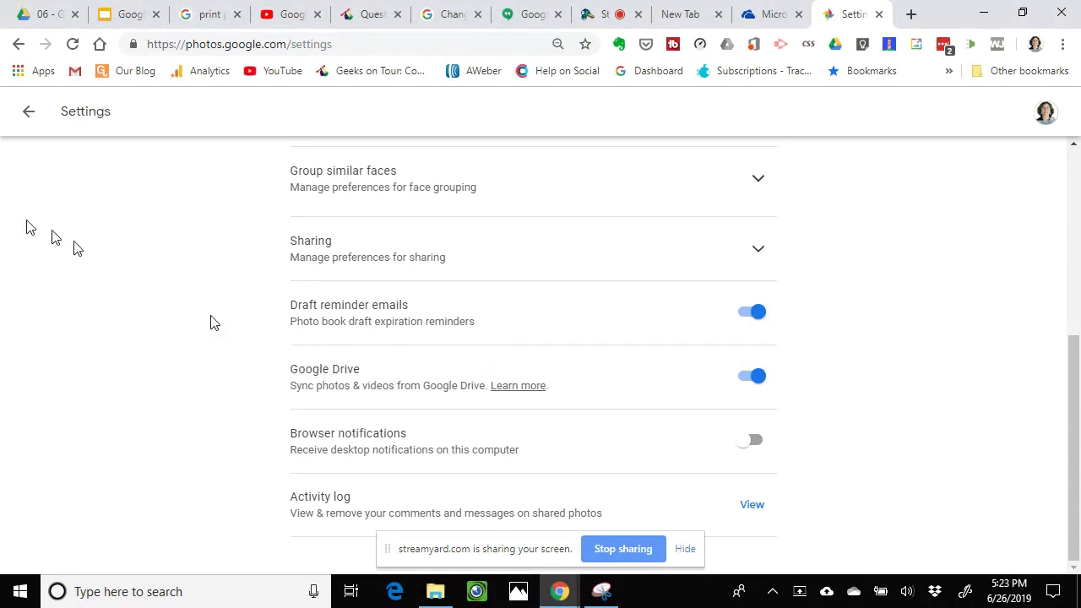
click(31, 115)
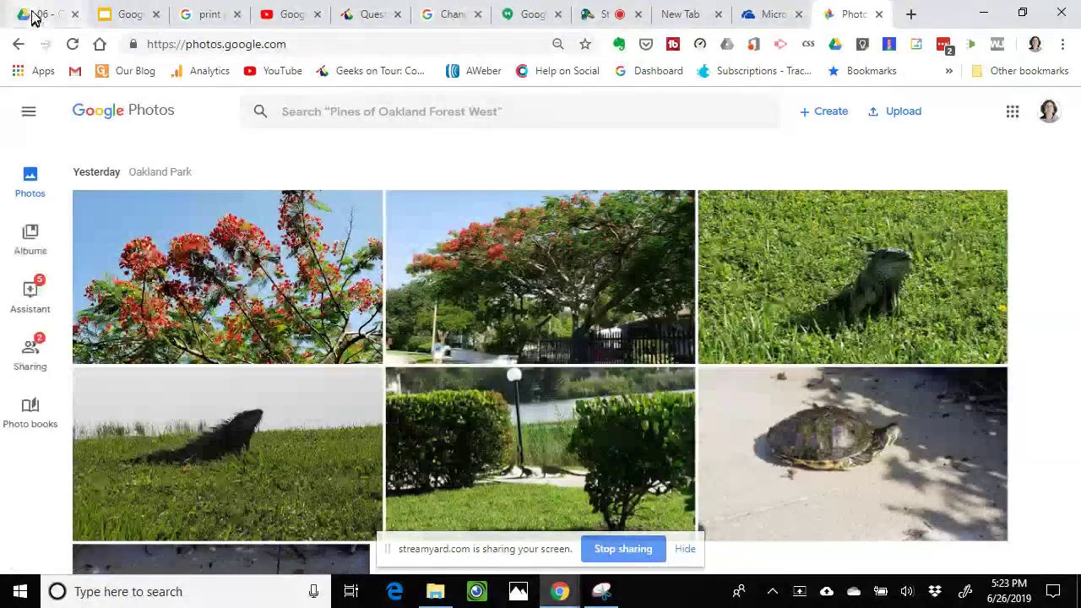
Switch to Google Drive and upload both images from the istockphoto folder on the Seagate Backup Plus Drive (D:) into the 2019/06 folder
click(34, 16)
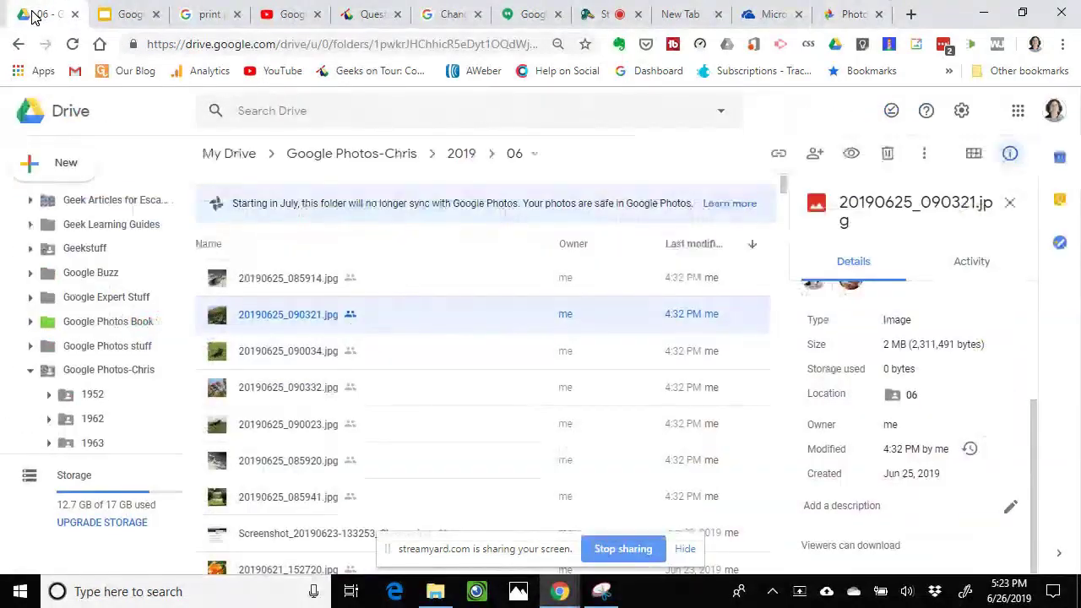
click(28, 171)
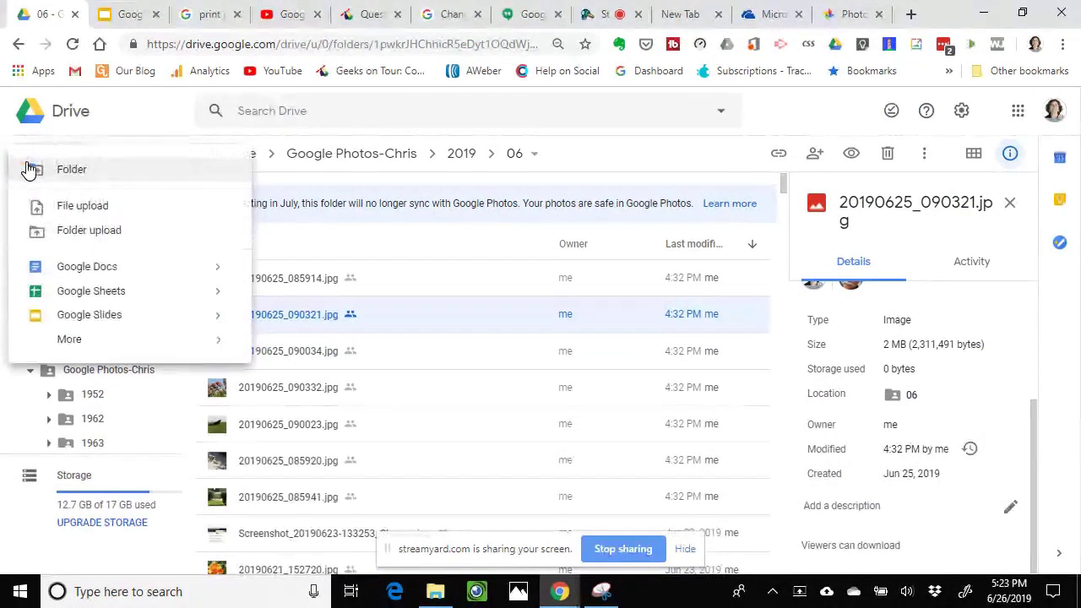
click(82, 206)
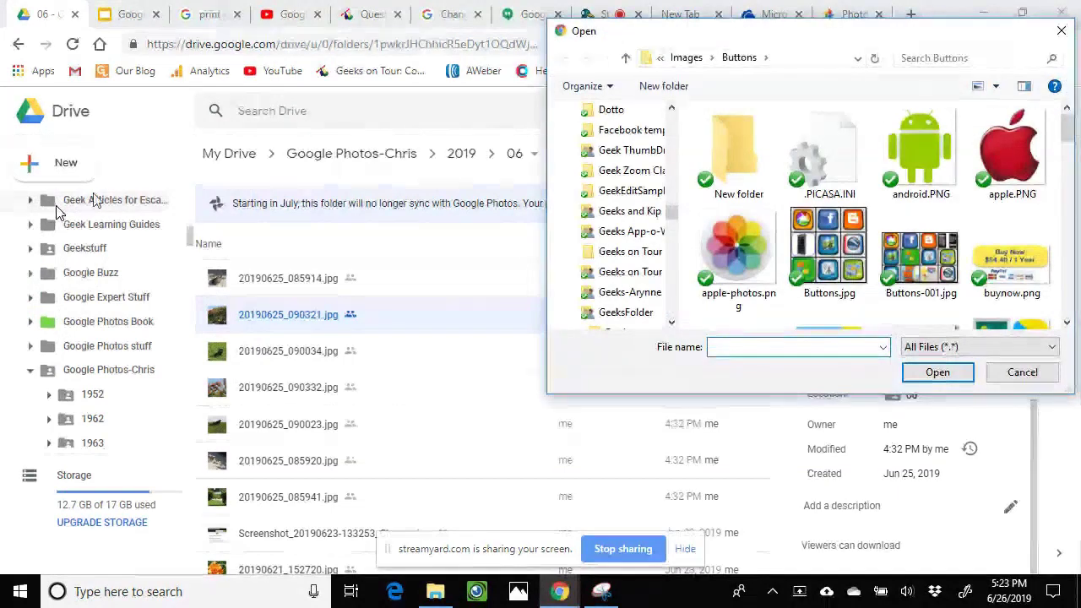
click(661, 57)
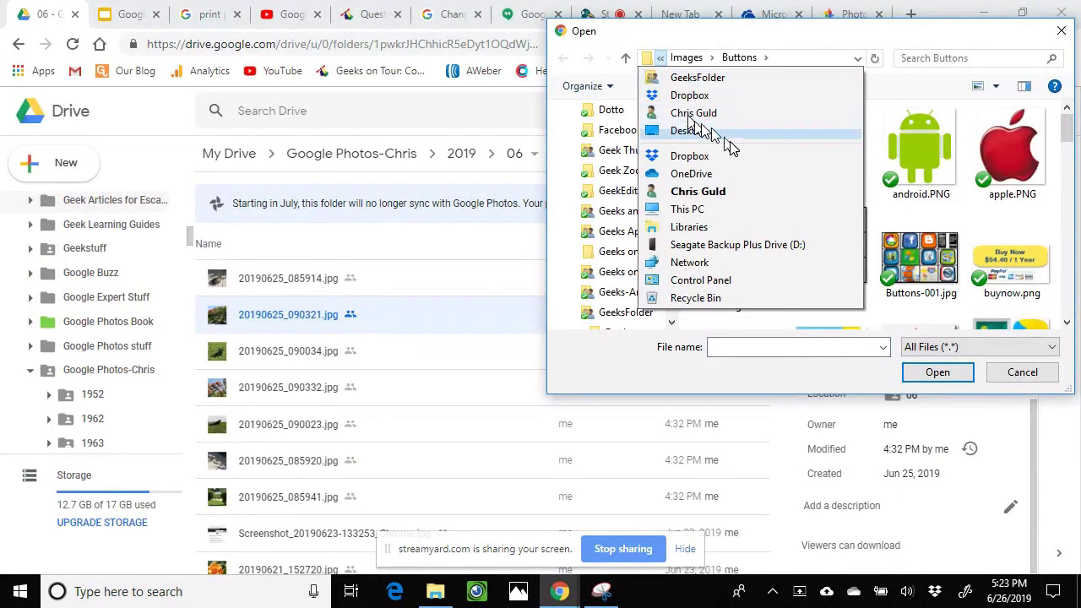
click(722, 245)
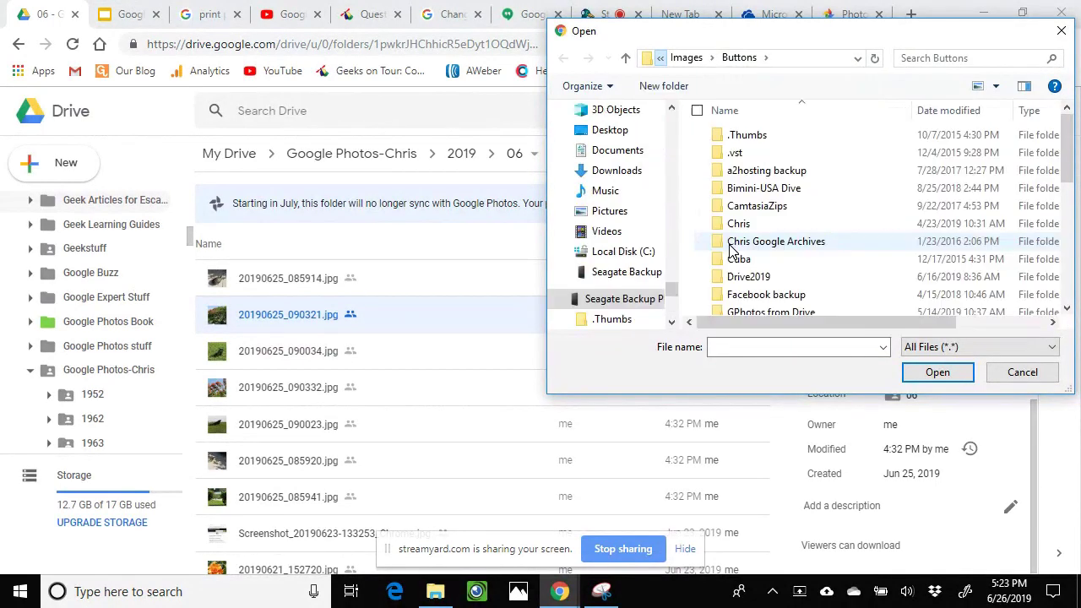
scroll(849, 156, down, 2)
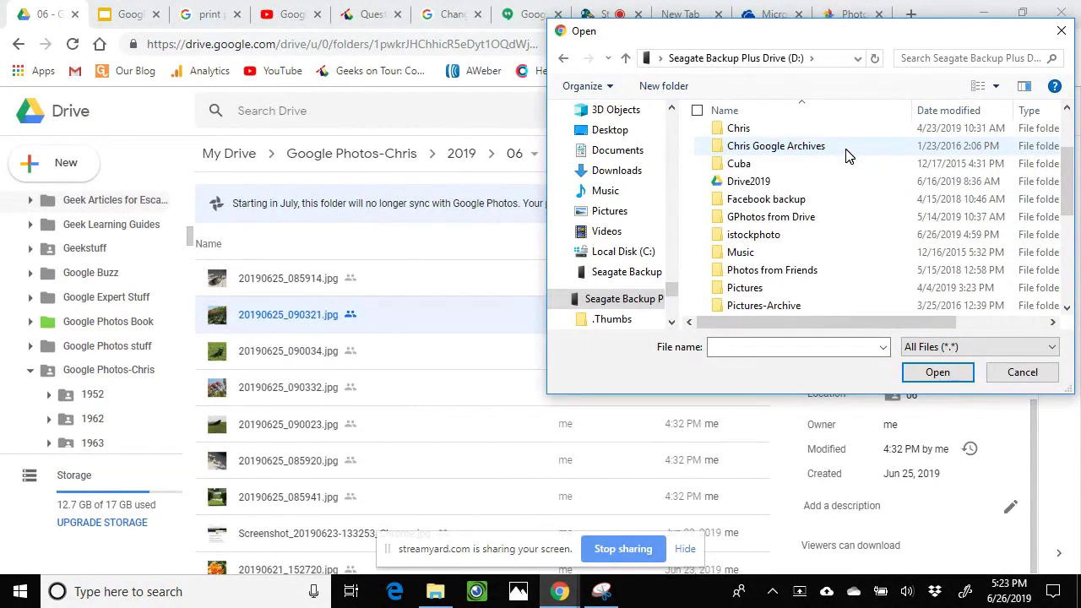
double_click(758, 236)
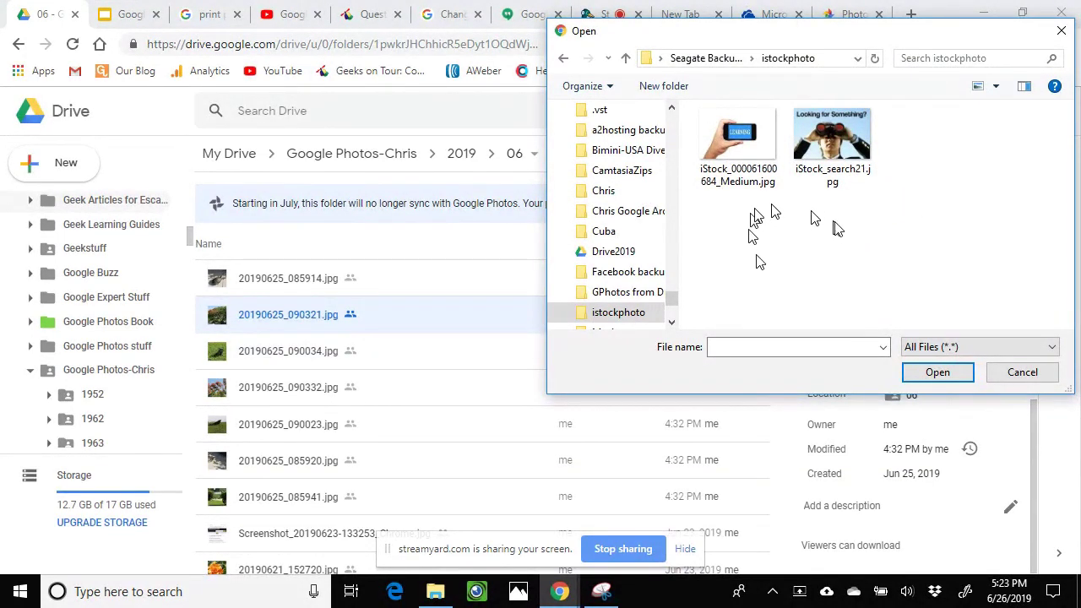
drag(841, 237, 701, 110)
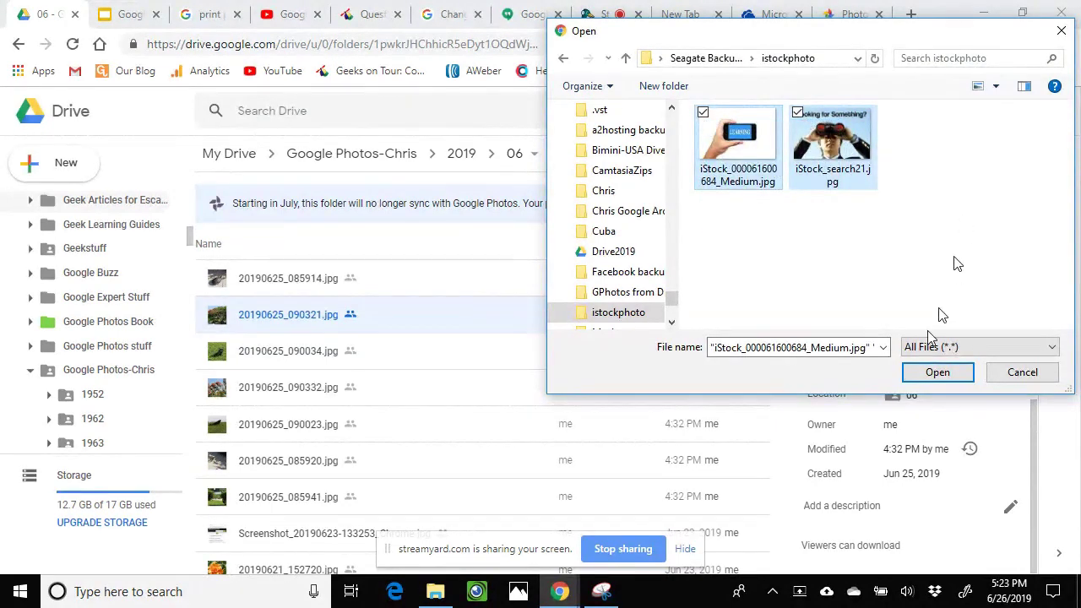
click(936, 375)
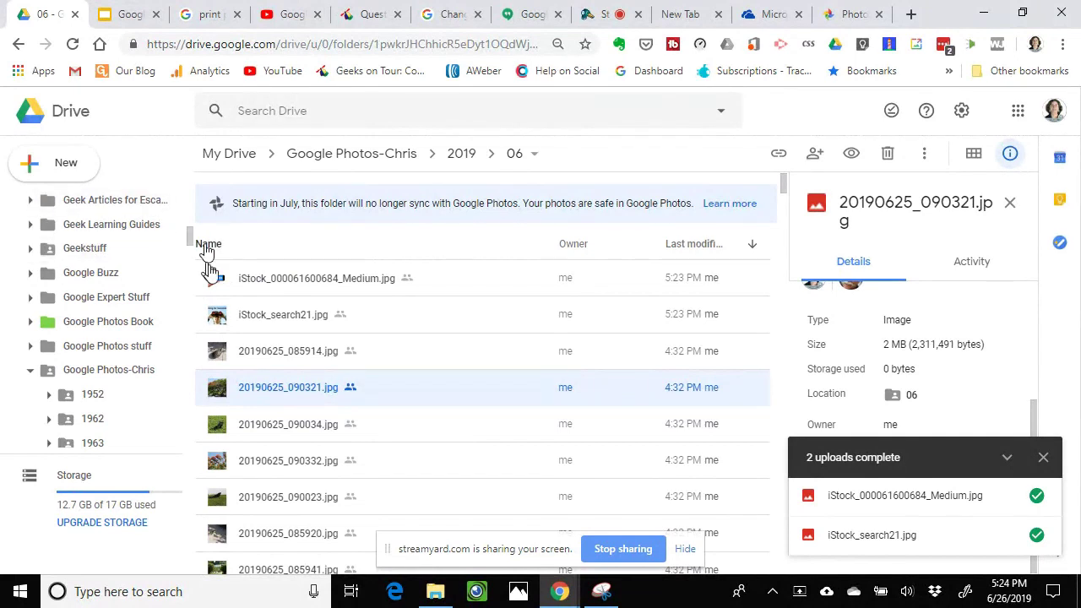
Select both uploaded iStock images and show the actions available for them
click(258, 278)
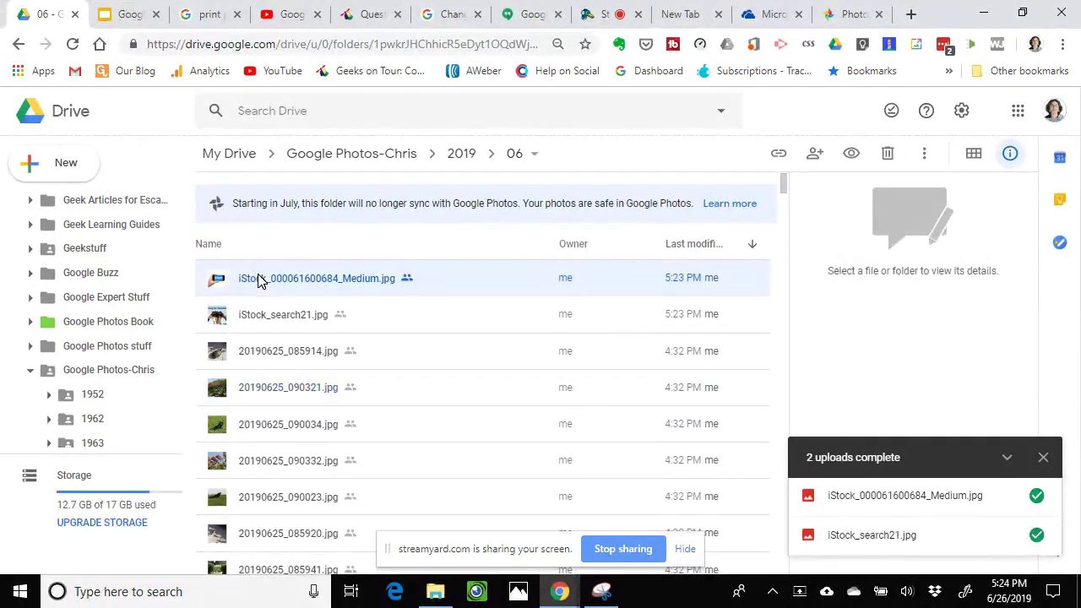
click(217, 316)
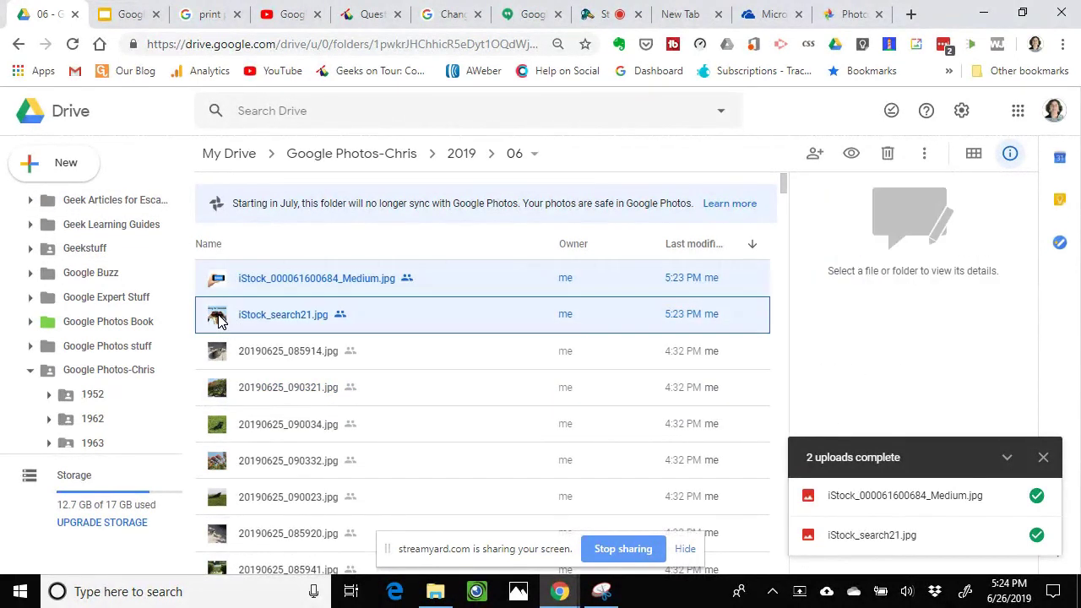
ctrl+click(292, 282)
right_click(292, 283)
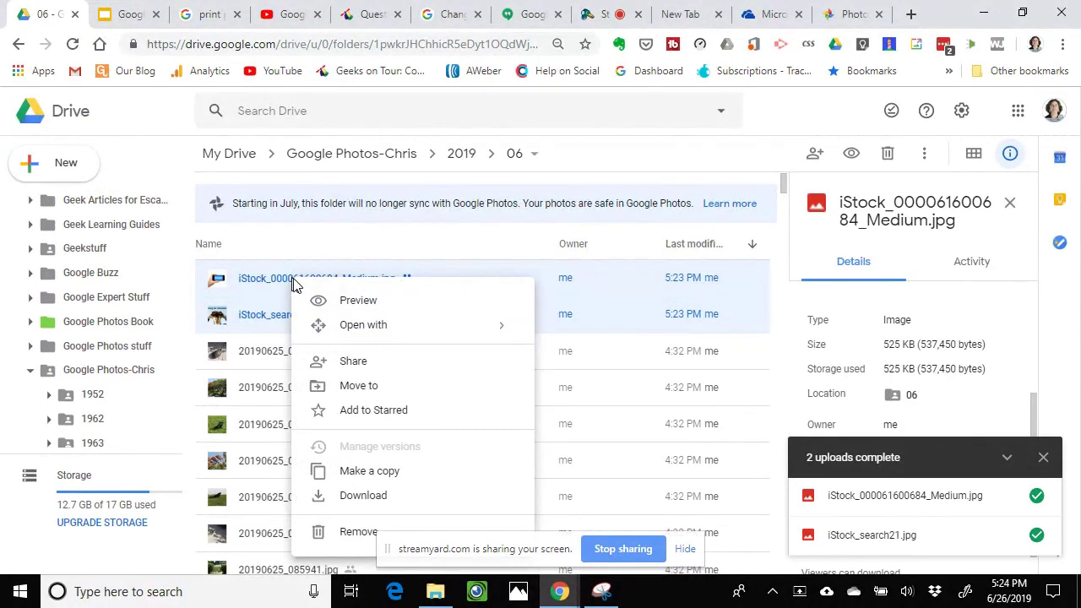
click(256, 286)
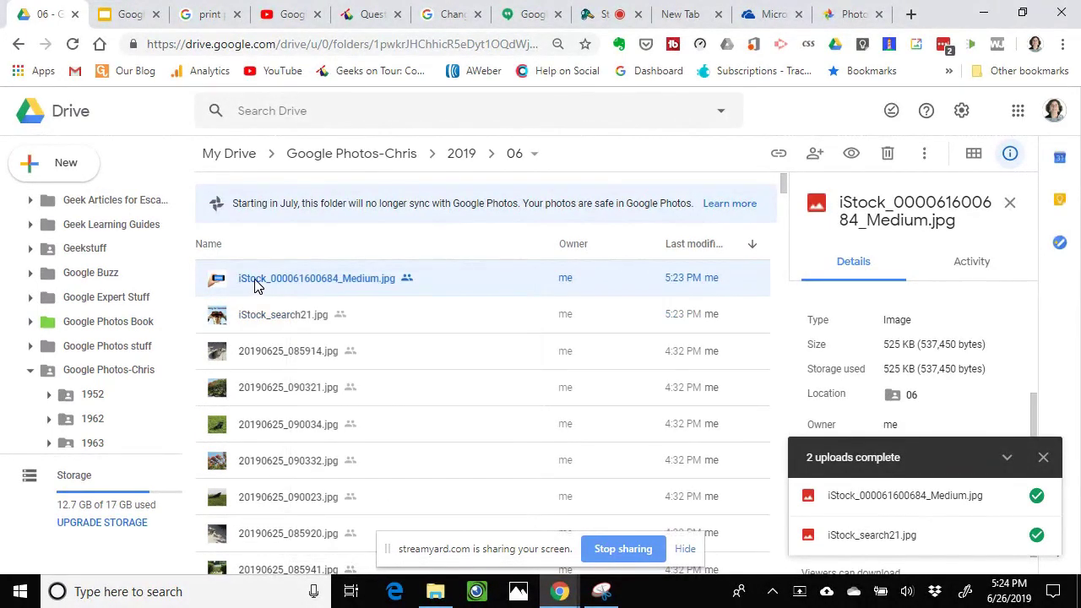
scroll(973, 316, down, 1)
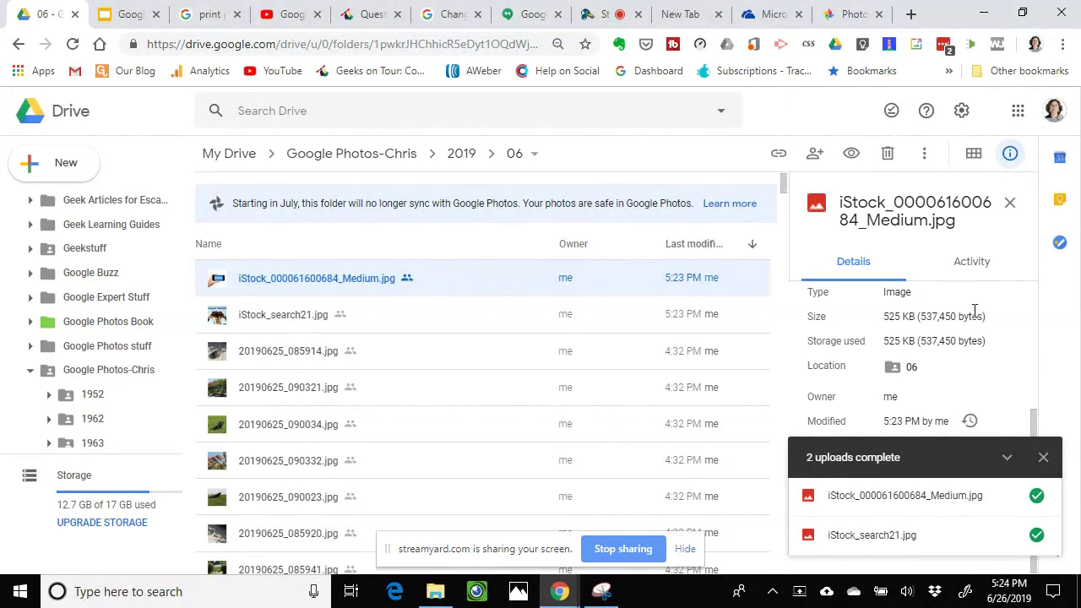
click(1006, 460)
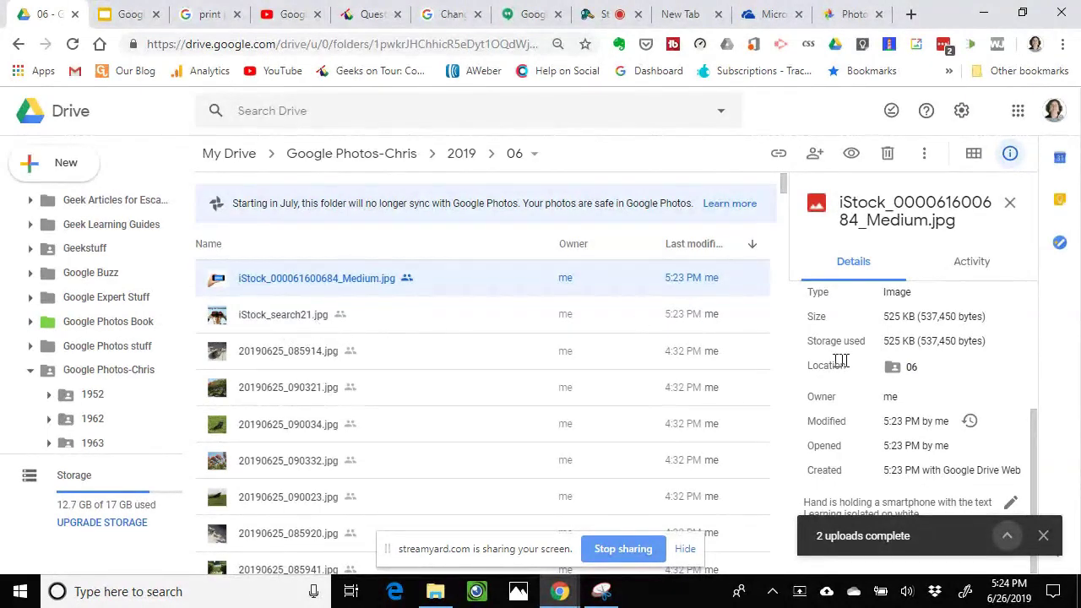
click(258, 314)
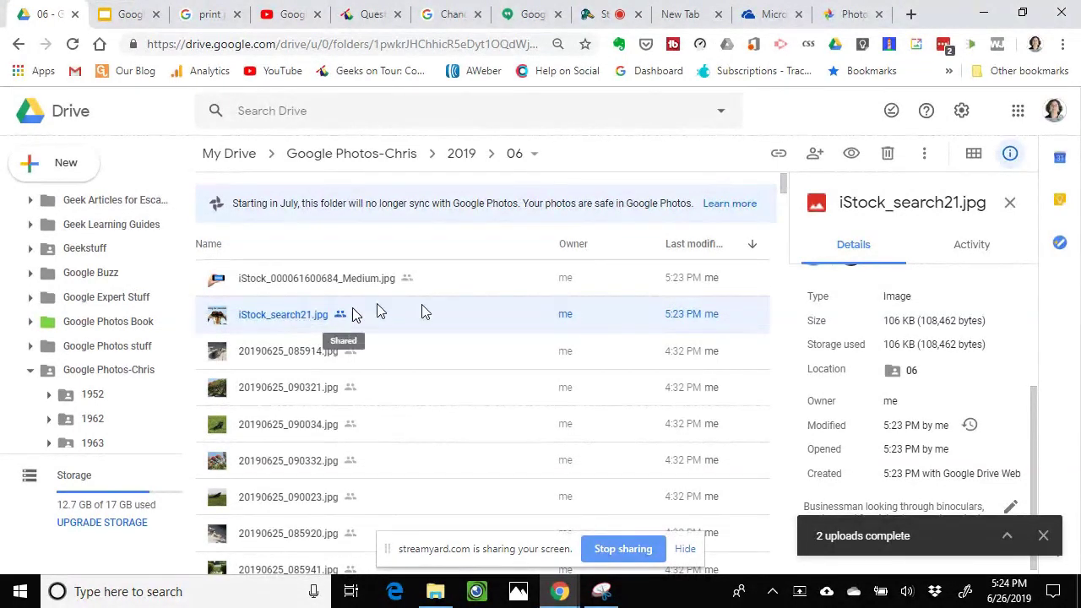
scroll(875, 387, down, 1)
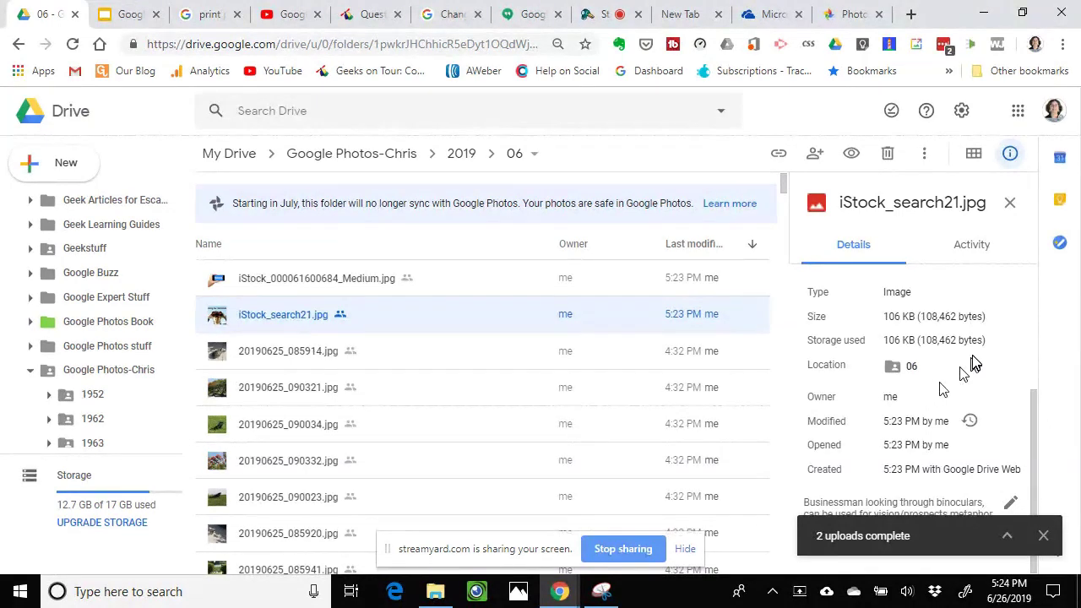
click(258, 282)
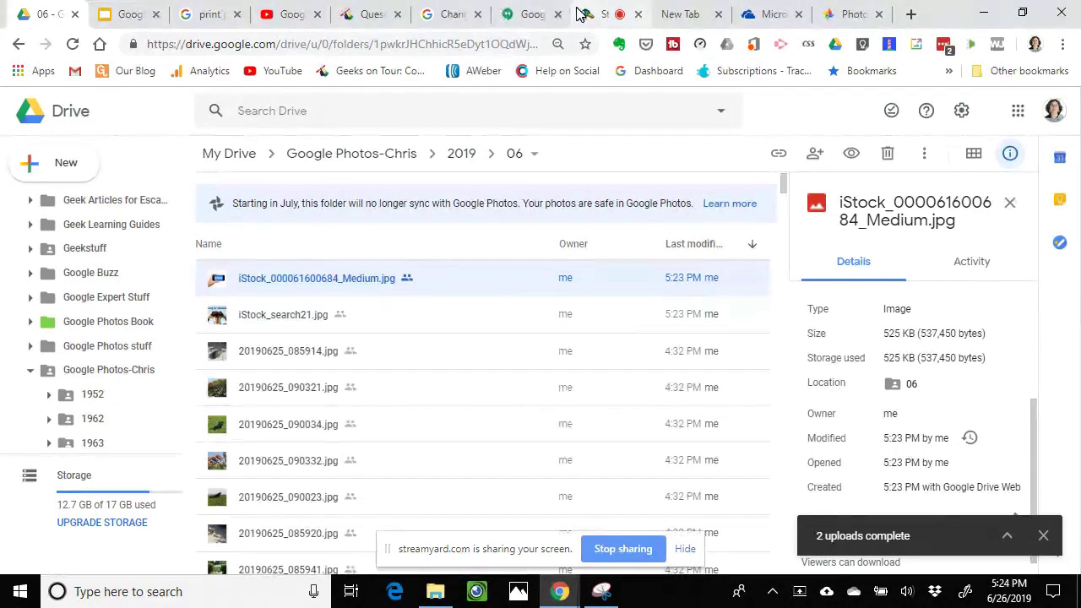
click(837, 14)
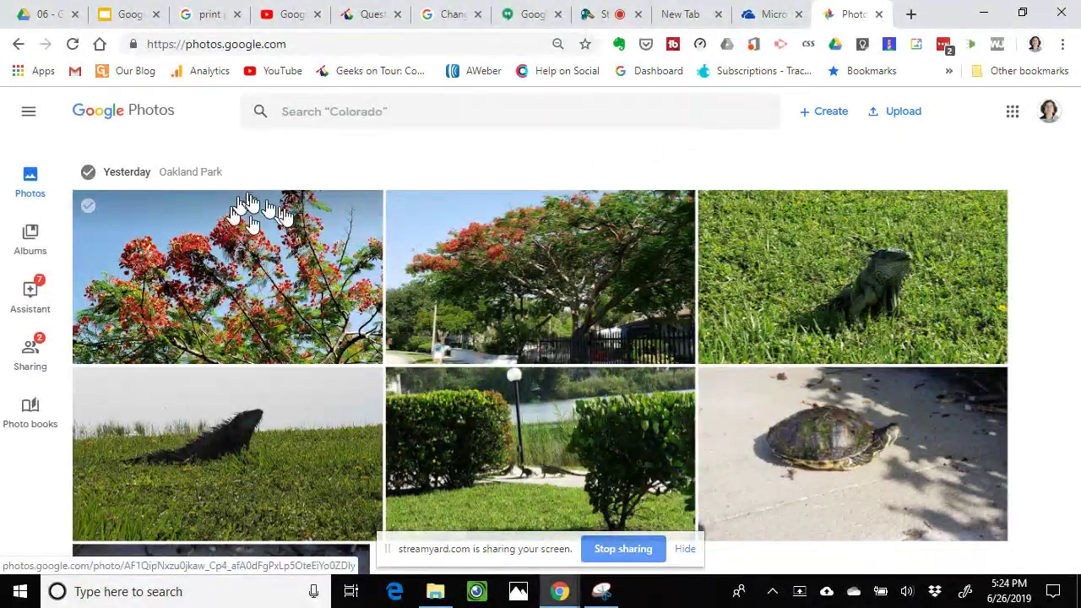
click(45, 20)
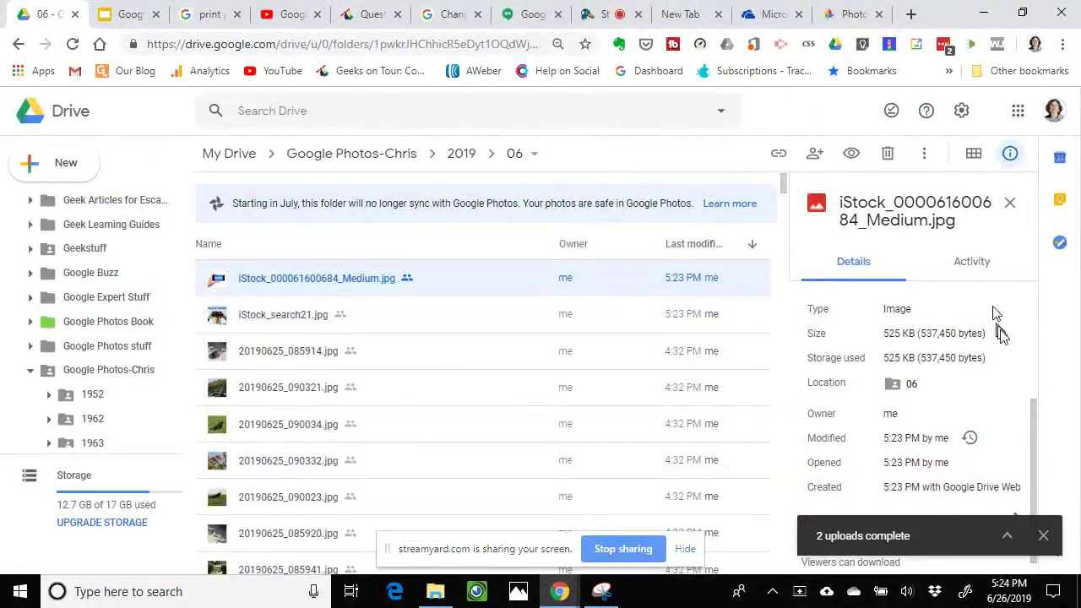
scroll(950, 360, down, 1)
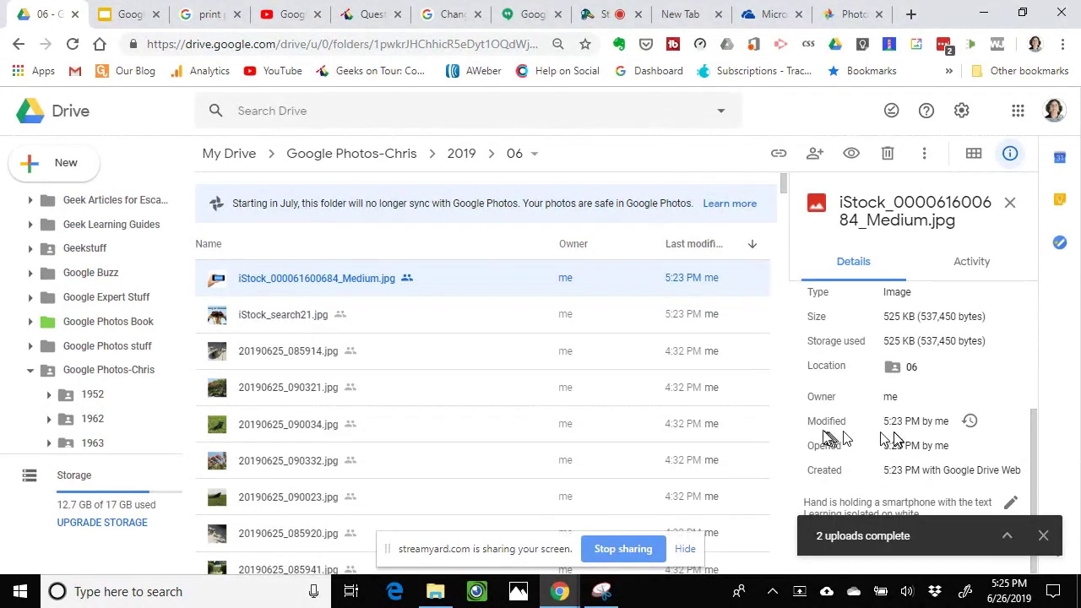
scroll(934, 427, up, 5)
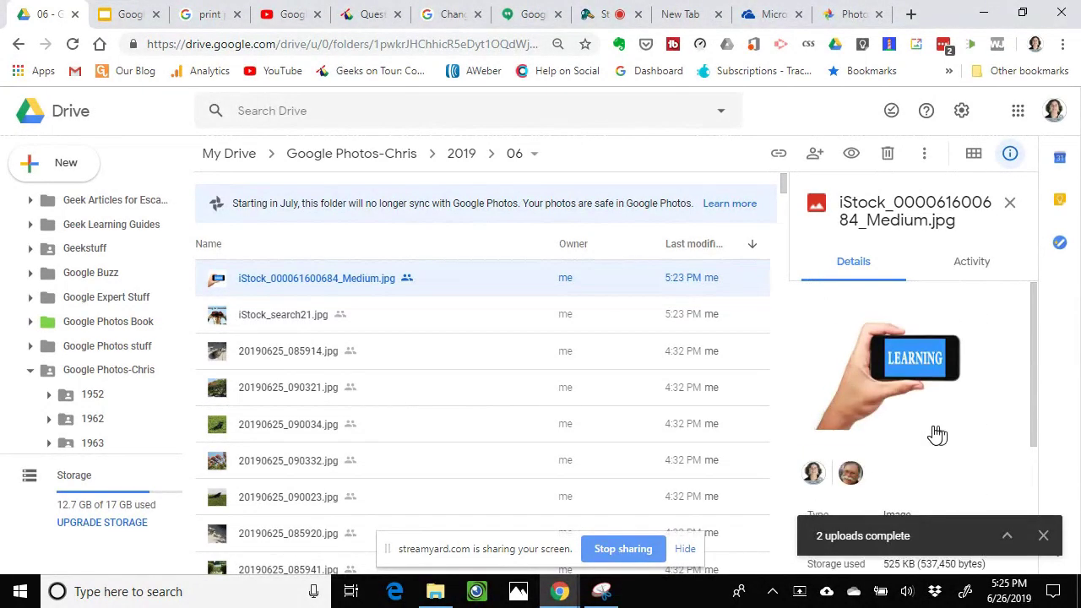
scroll(933, 429, down, 3)
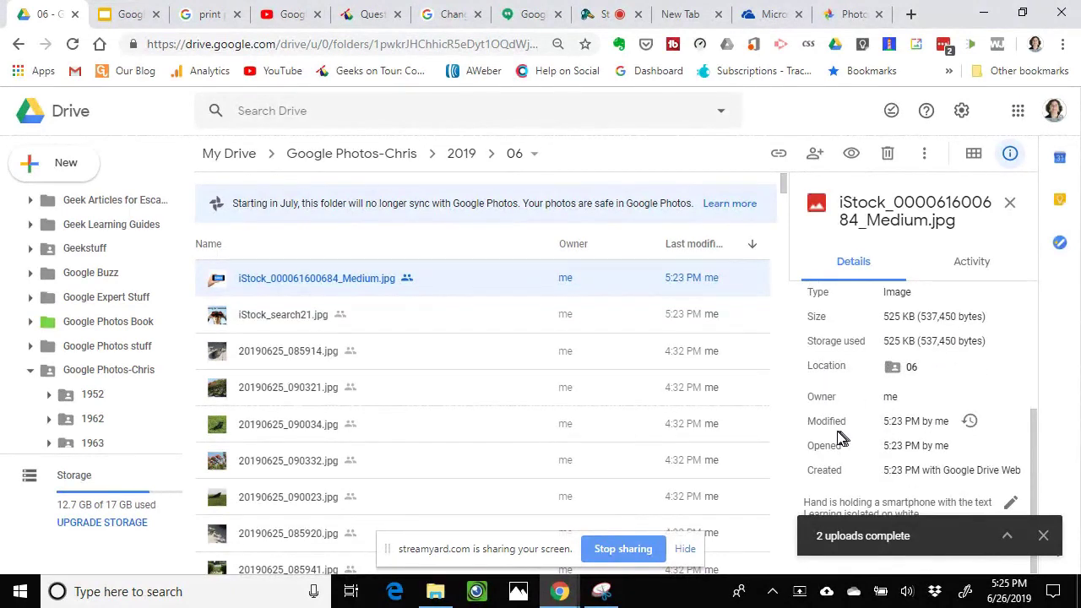
double_click(259, 284)
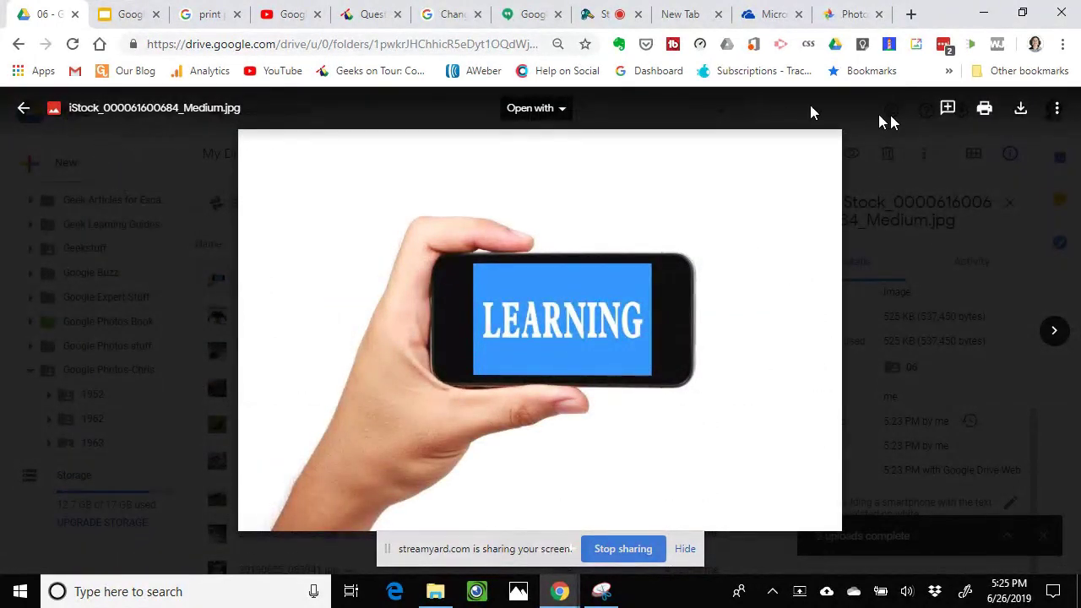
click(1057, 111)
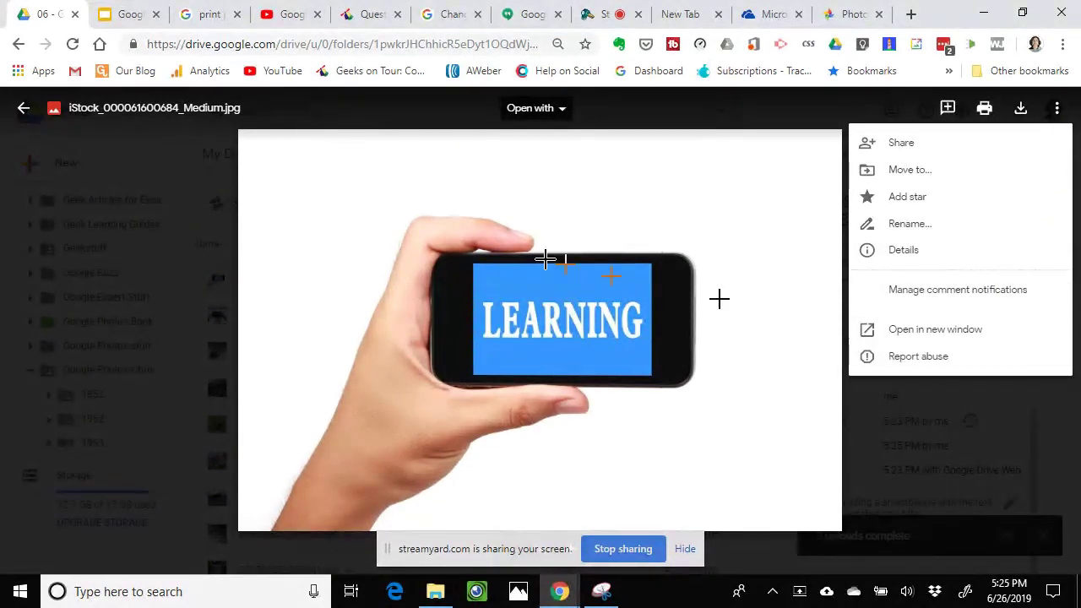
click(20, 110)
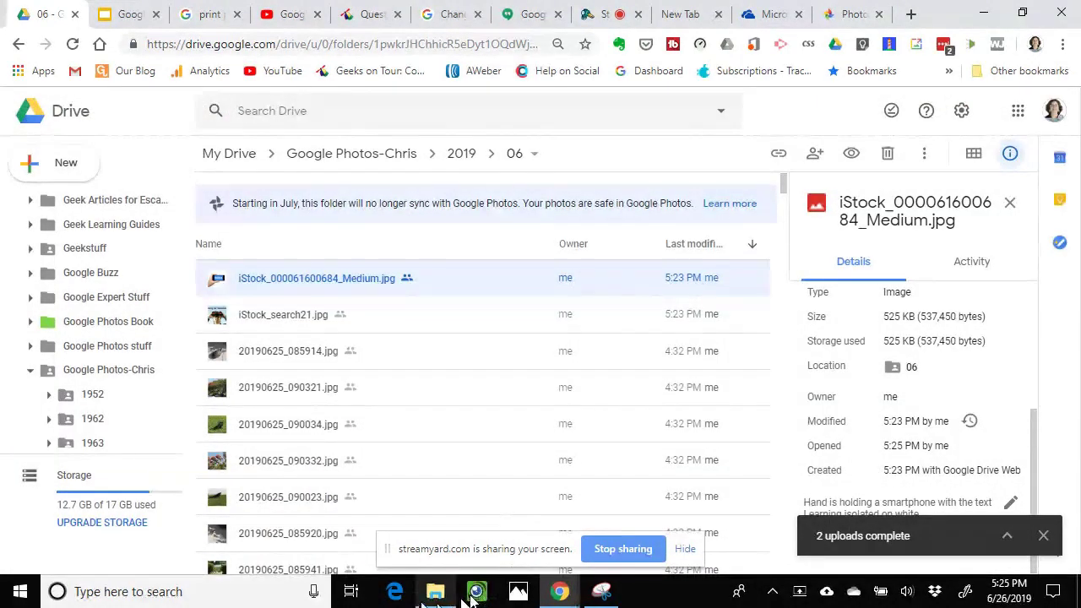
Switch to File Explorer and check the date taken of iStock_search21.jpg in the istockphoto folder on the Seagate Backup Plus Drive
click(435, 592)
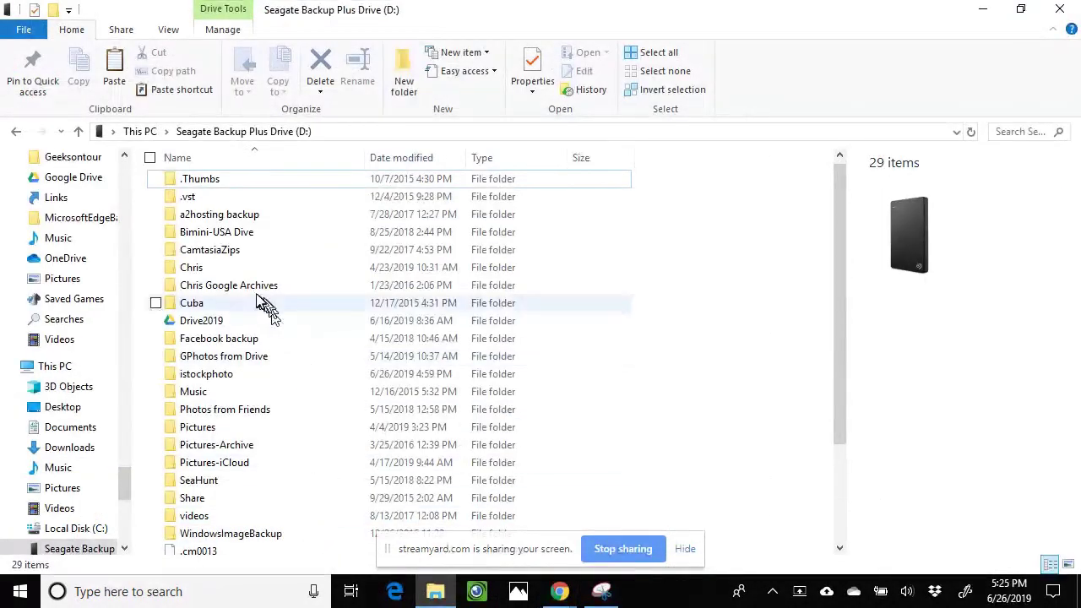
double_click(194, 377)
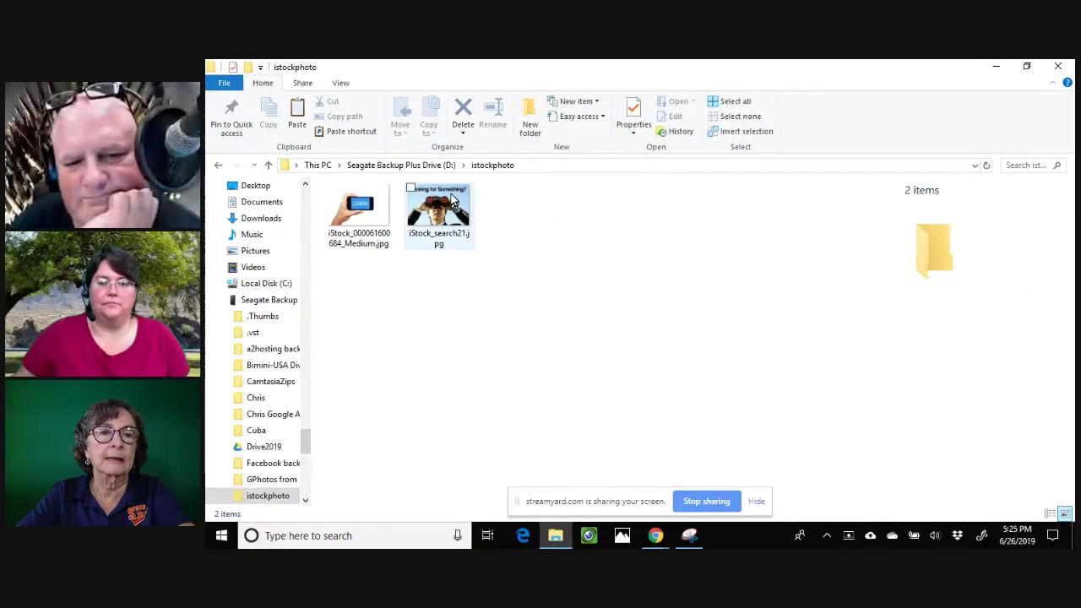
click(304, 221)
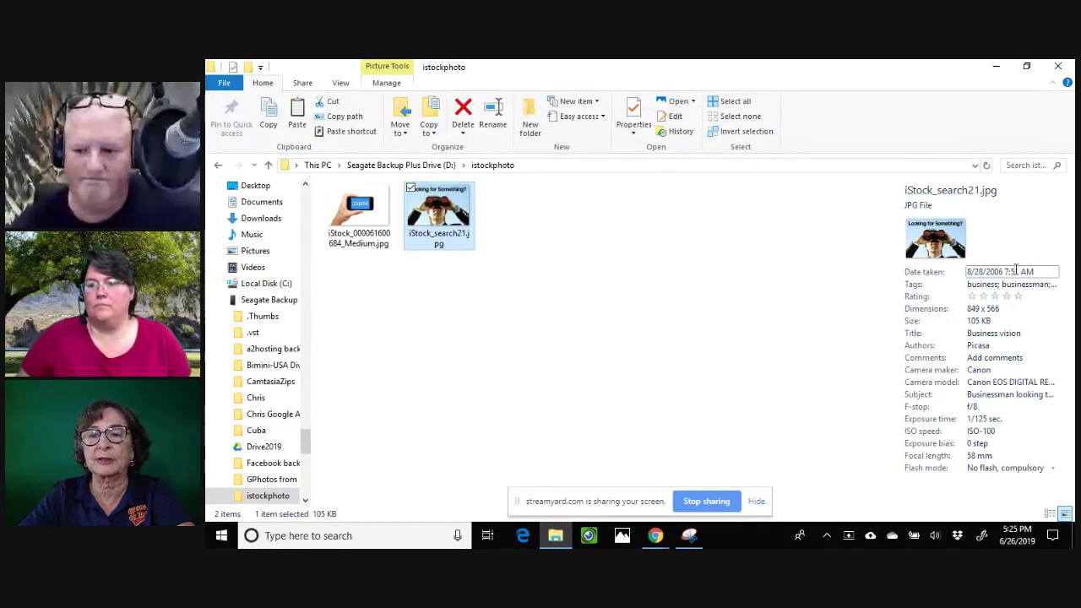
Switch back to Google Photos in Chrome, search the library for "august 2006", and look through the results for the uploaded image
mouse_move(658, 538)
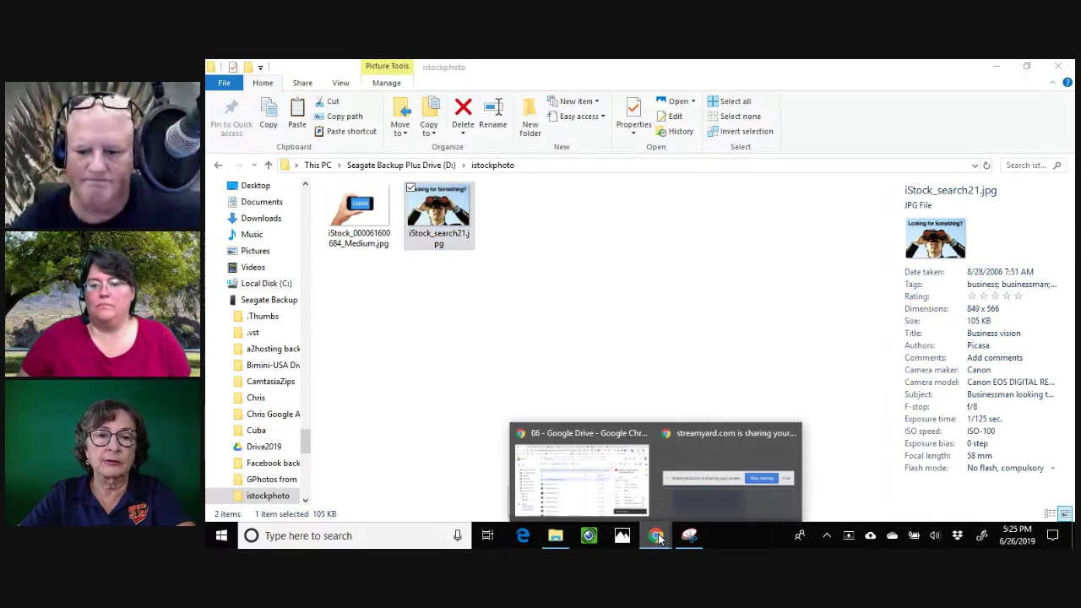
click(629, 507)
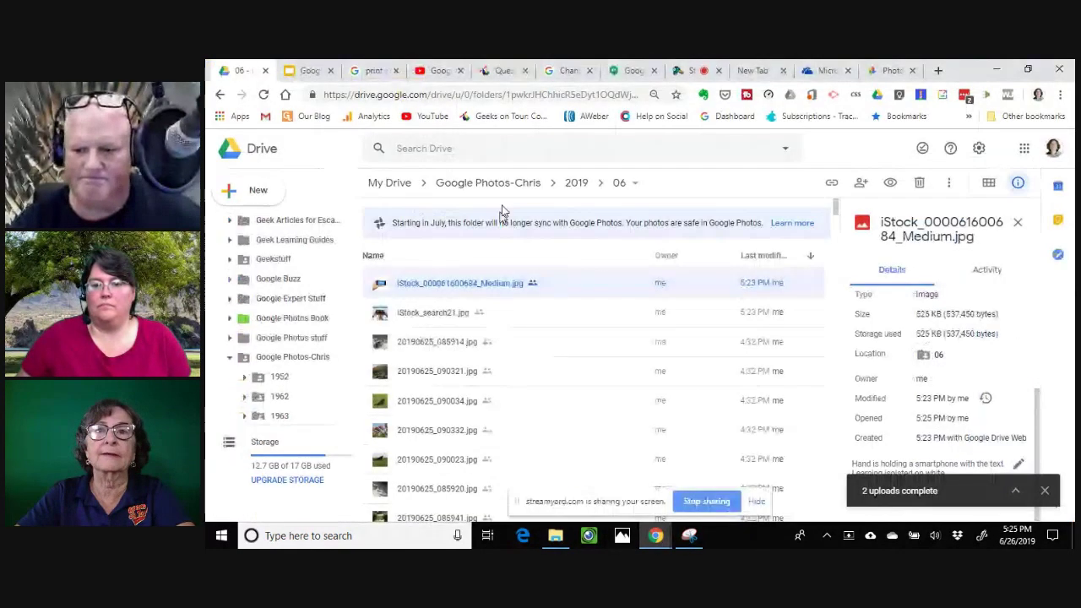
click(891, 71)
click(524, 149)
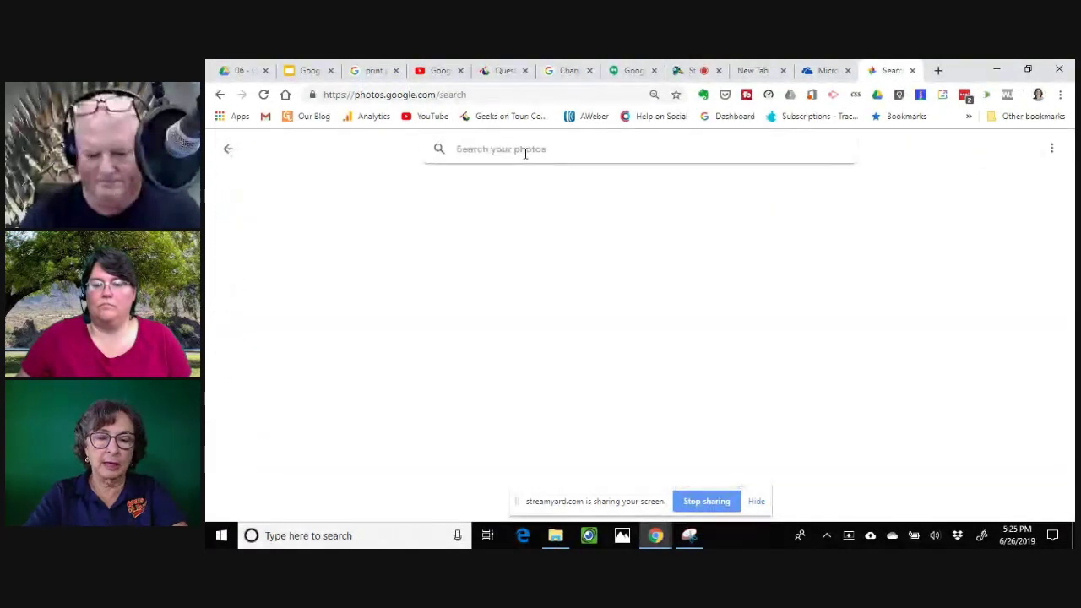
text(august)
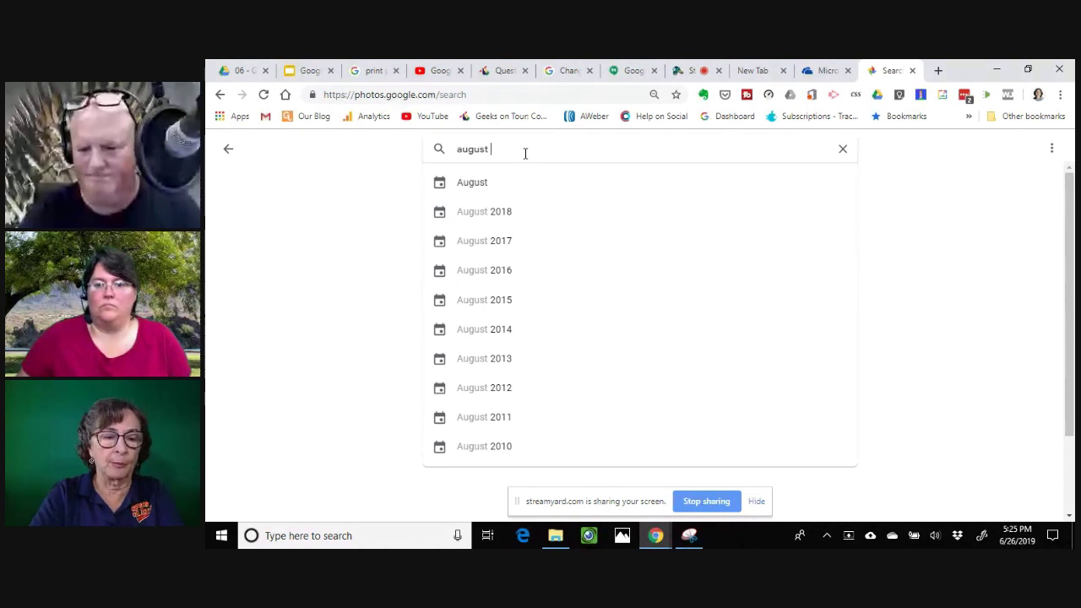
text( 2006)
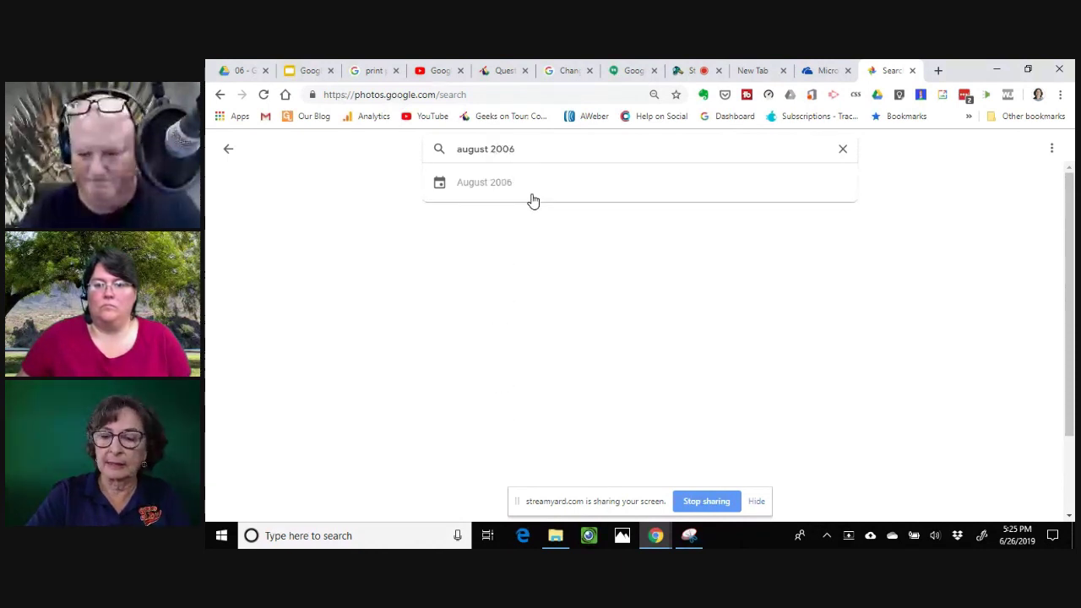
key(Return)
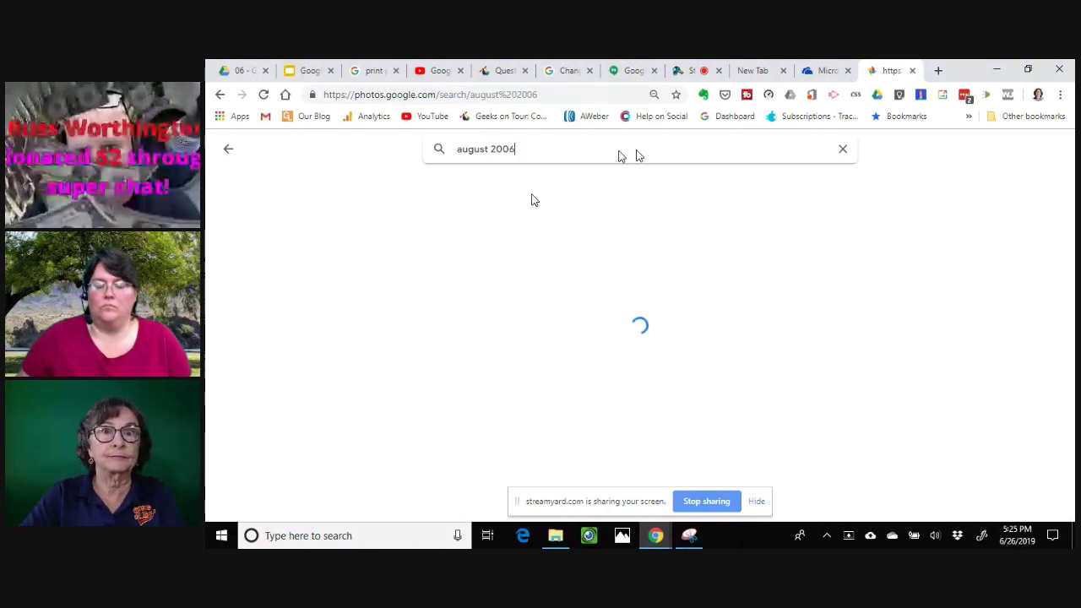
scroll(403, 386, down, 3)
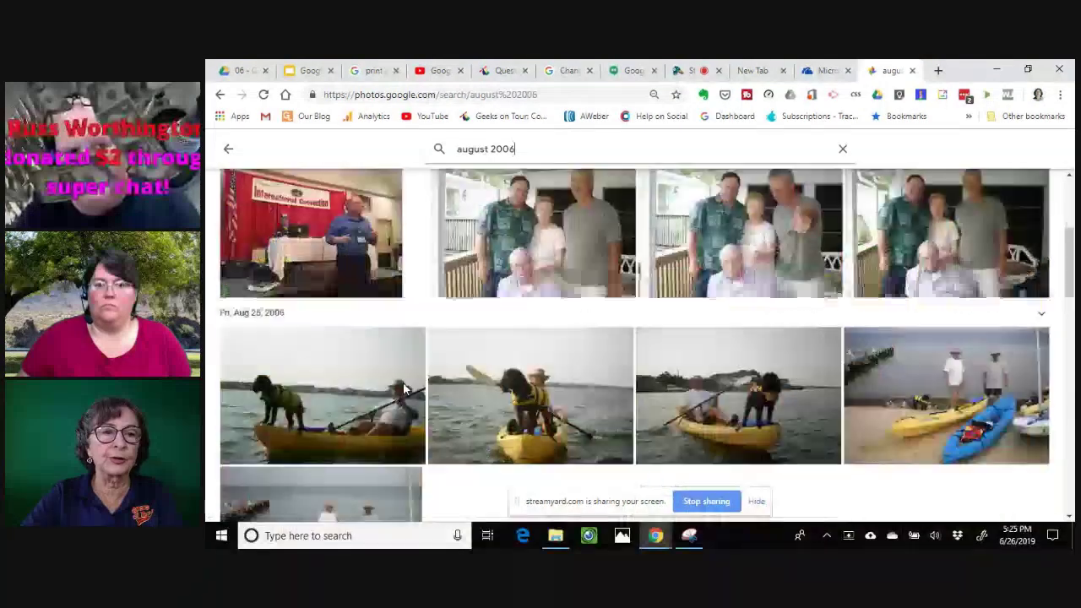